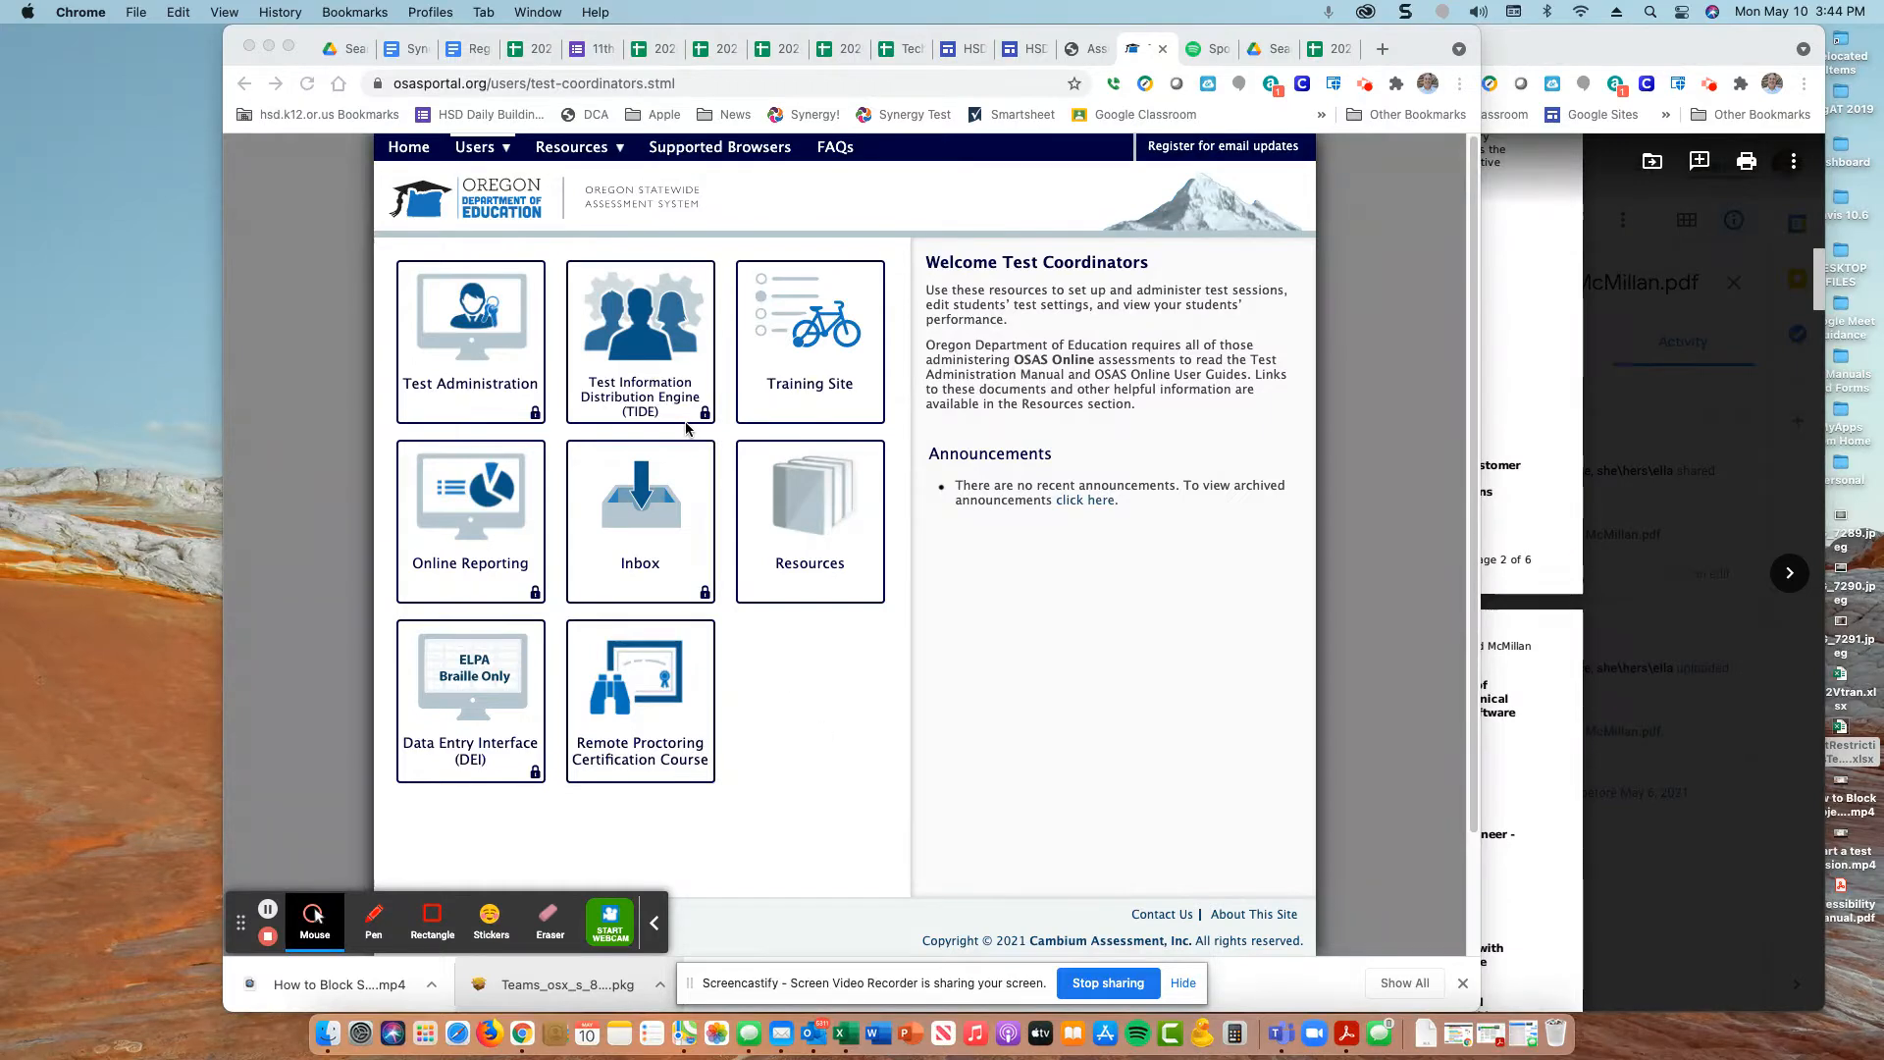
Open the Test Information Distribution Engine (TIDE) from the Oregon Statewide Assessment portal
{"action": "left_click", "coordinate": [636, 349]}
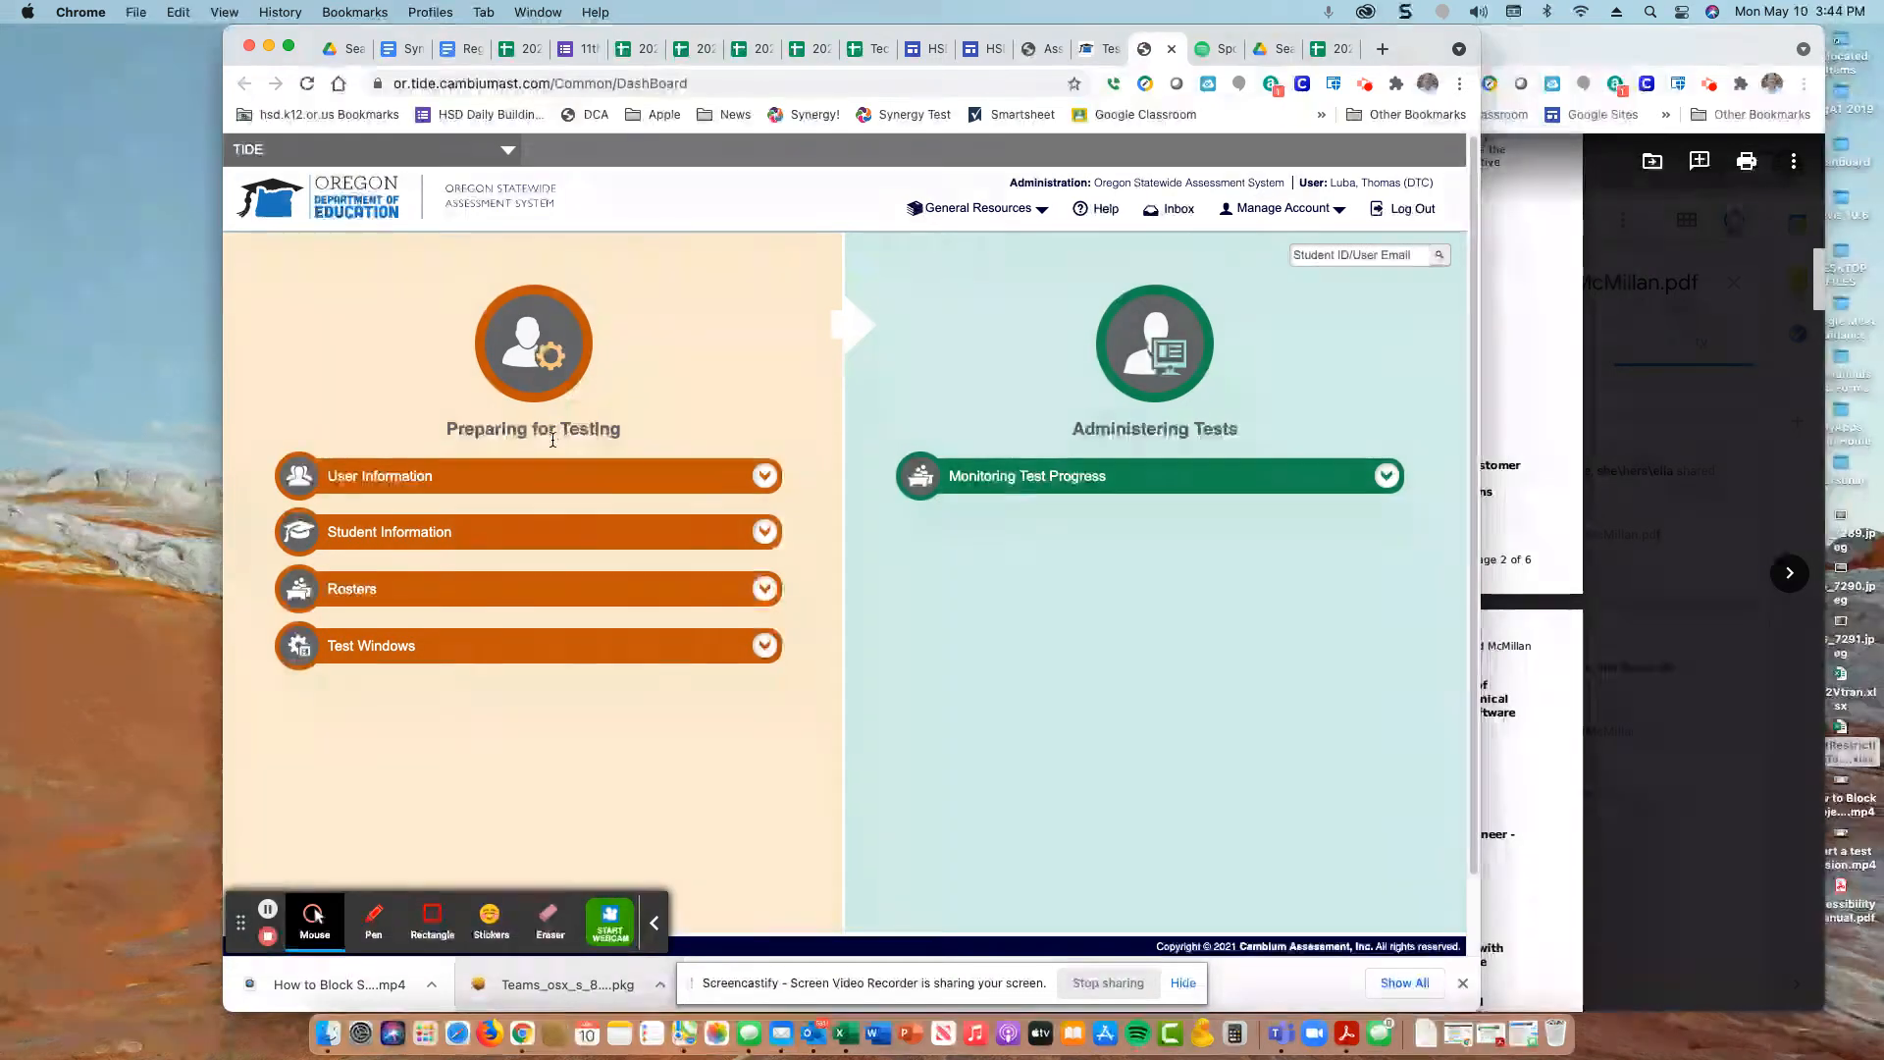
Go to View/Edit/Export Student Test Settings and select all schools for the search
{"action": "left_click", "coordinate": [522, 540]}
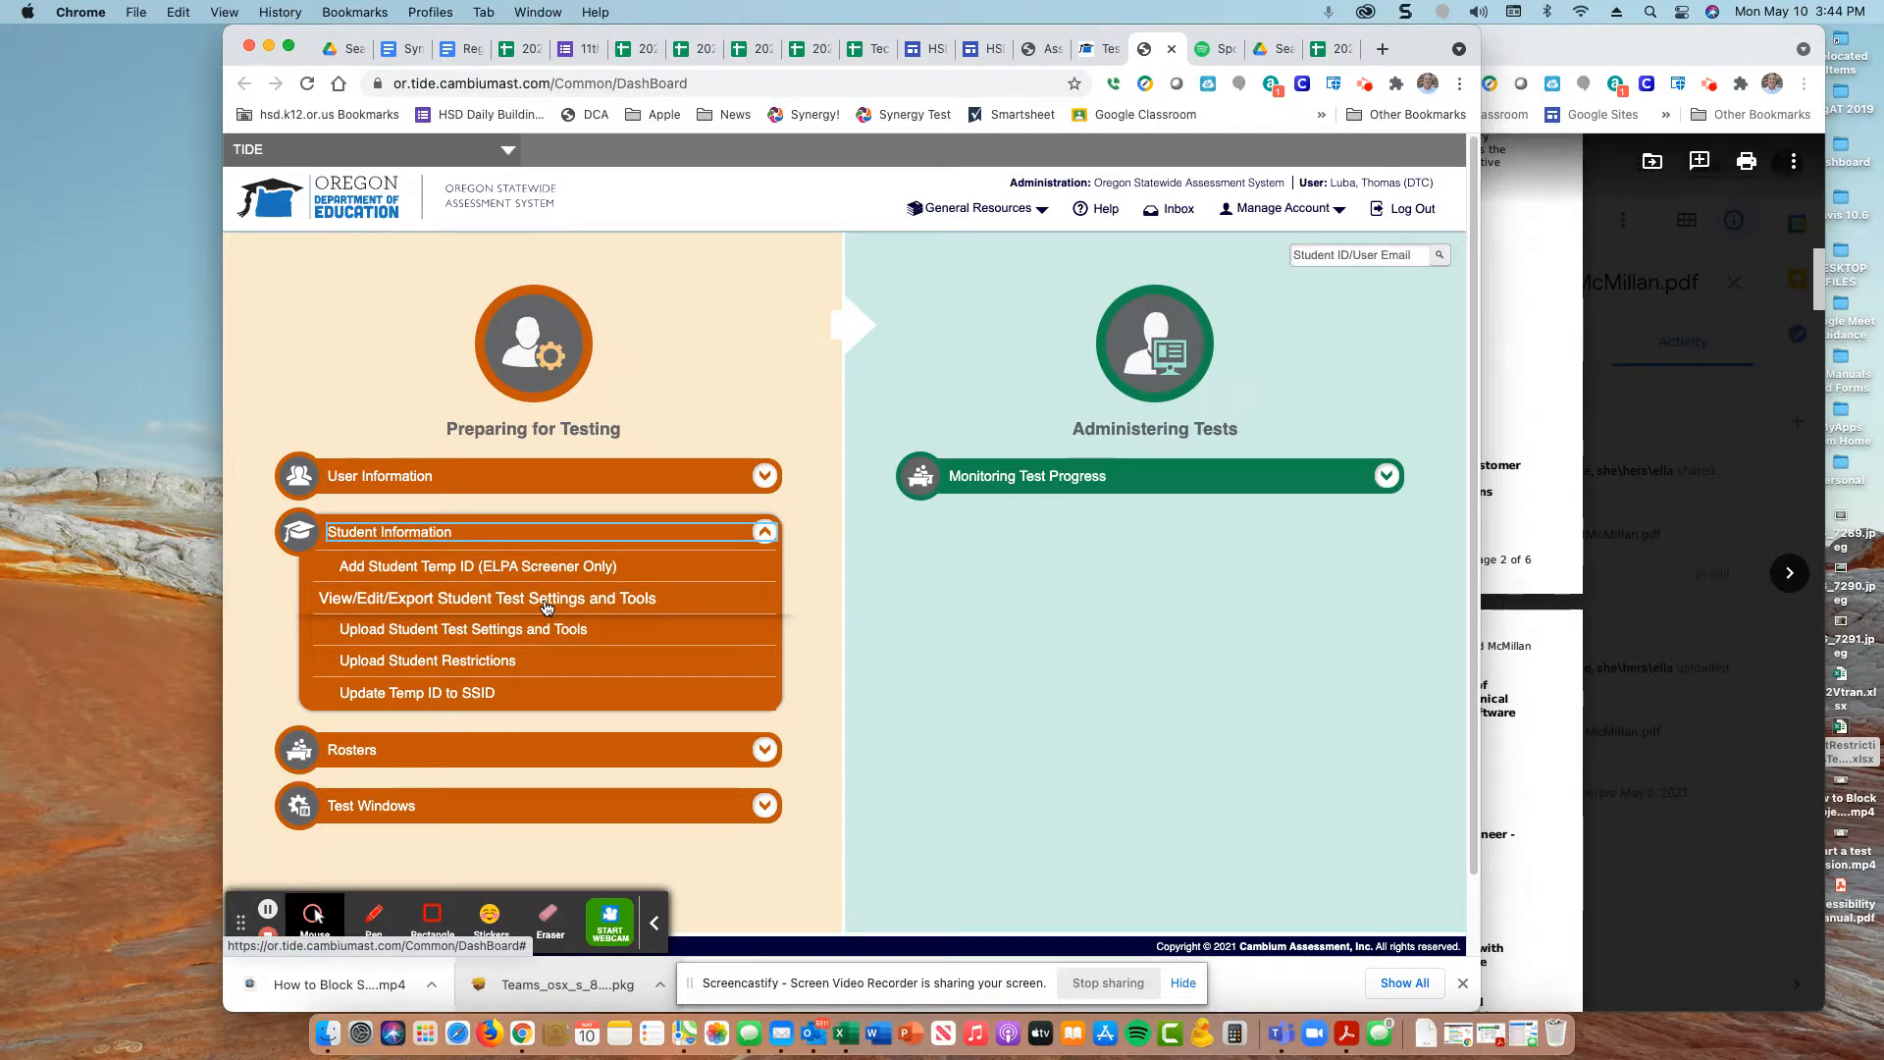
{"action": "left_click", "coordinate": [545, 601]}
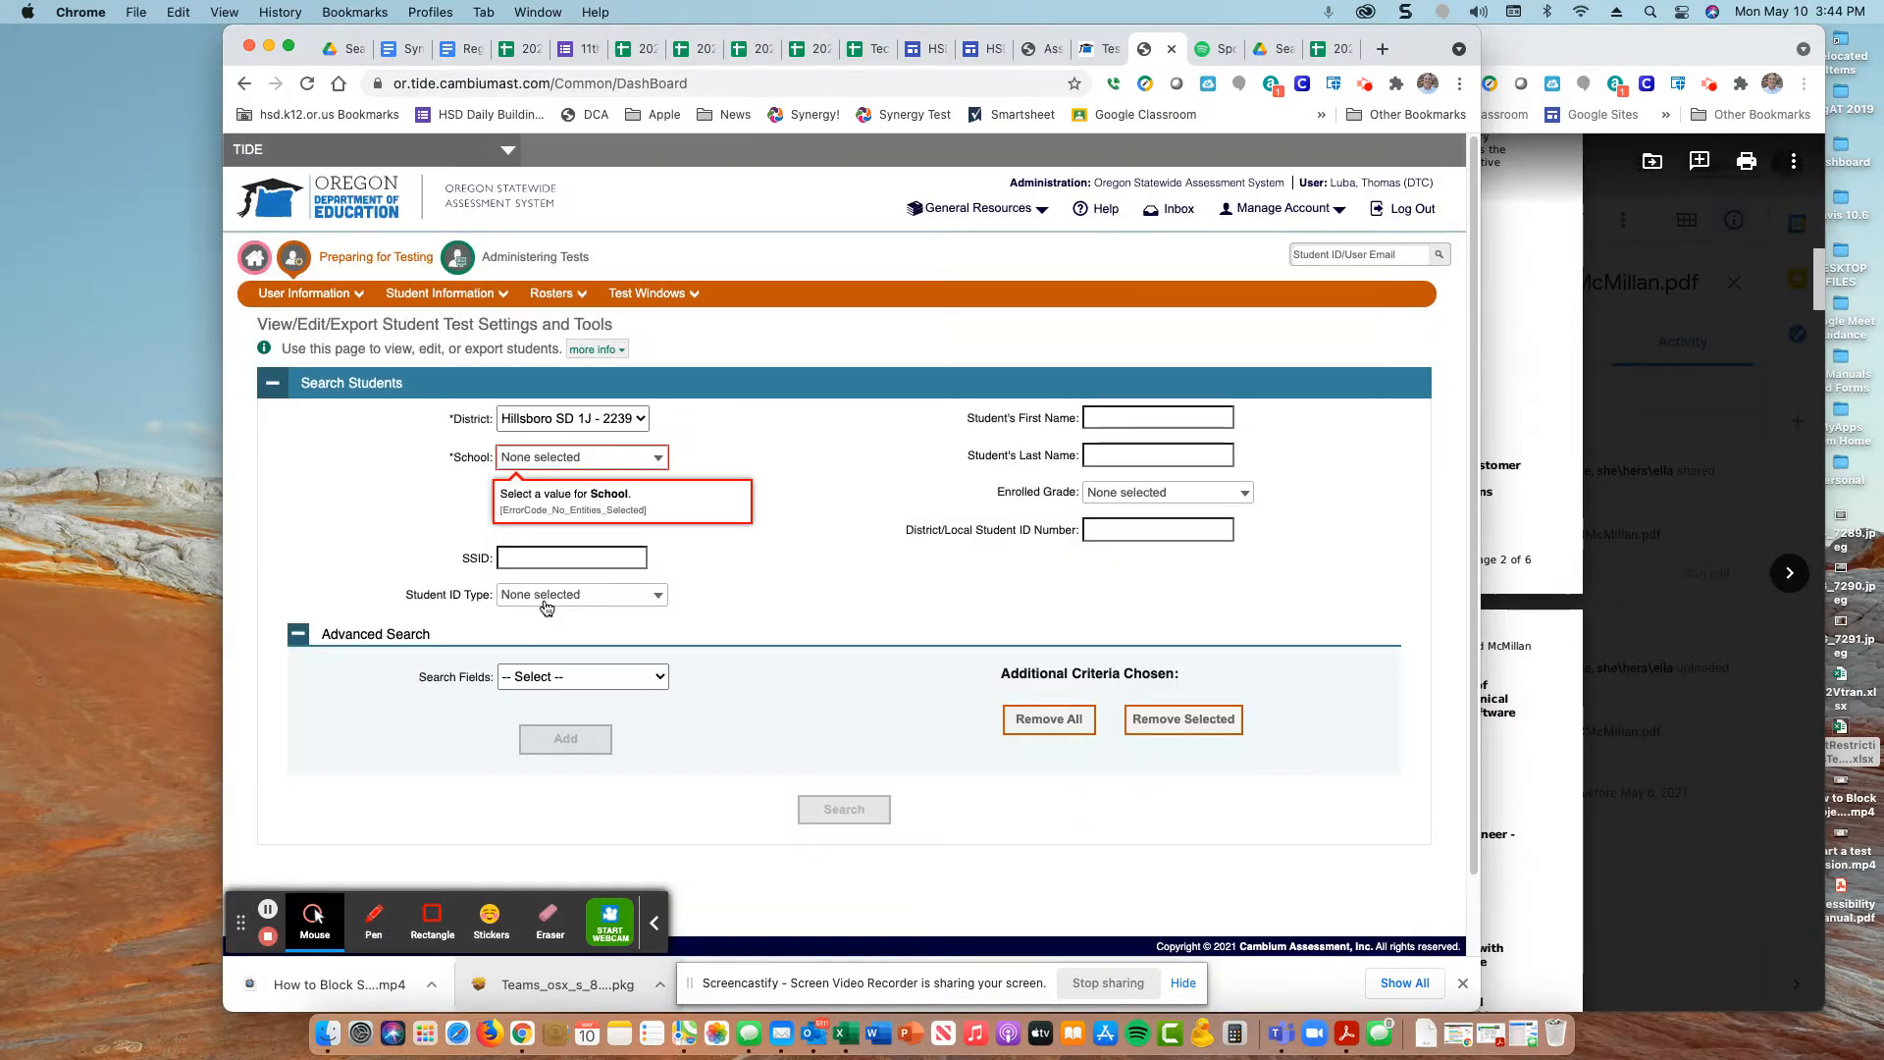
{"action": "left_click", "coordinate": [652, 458]}
{"action": "left_click", "coordinate": [588, 496]}
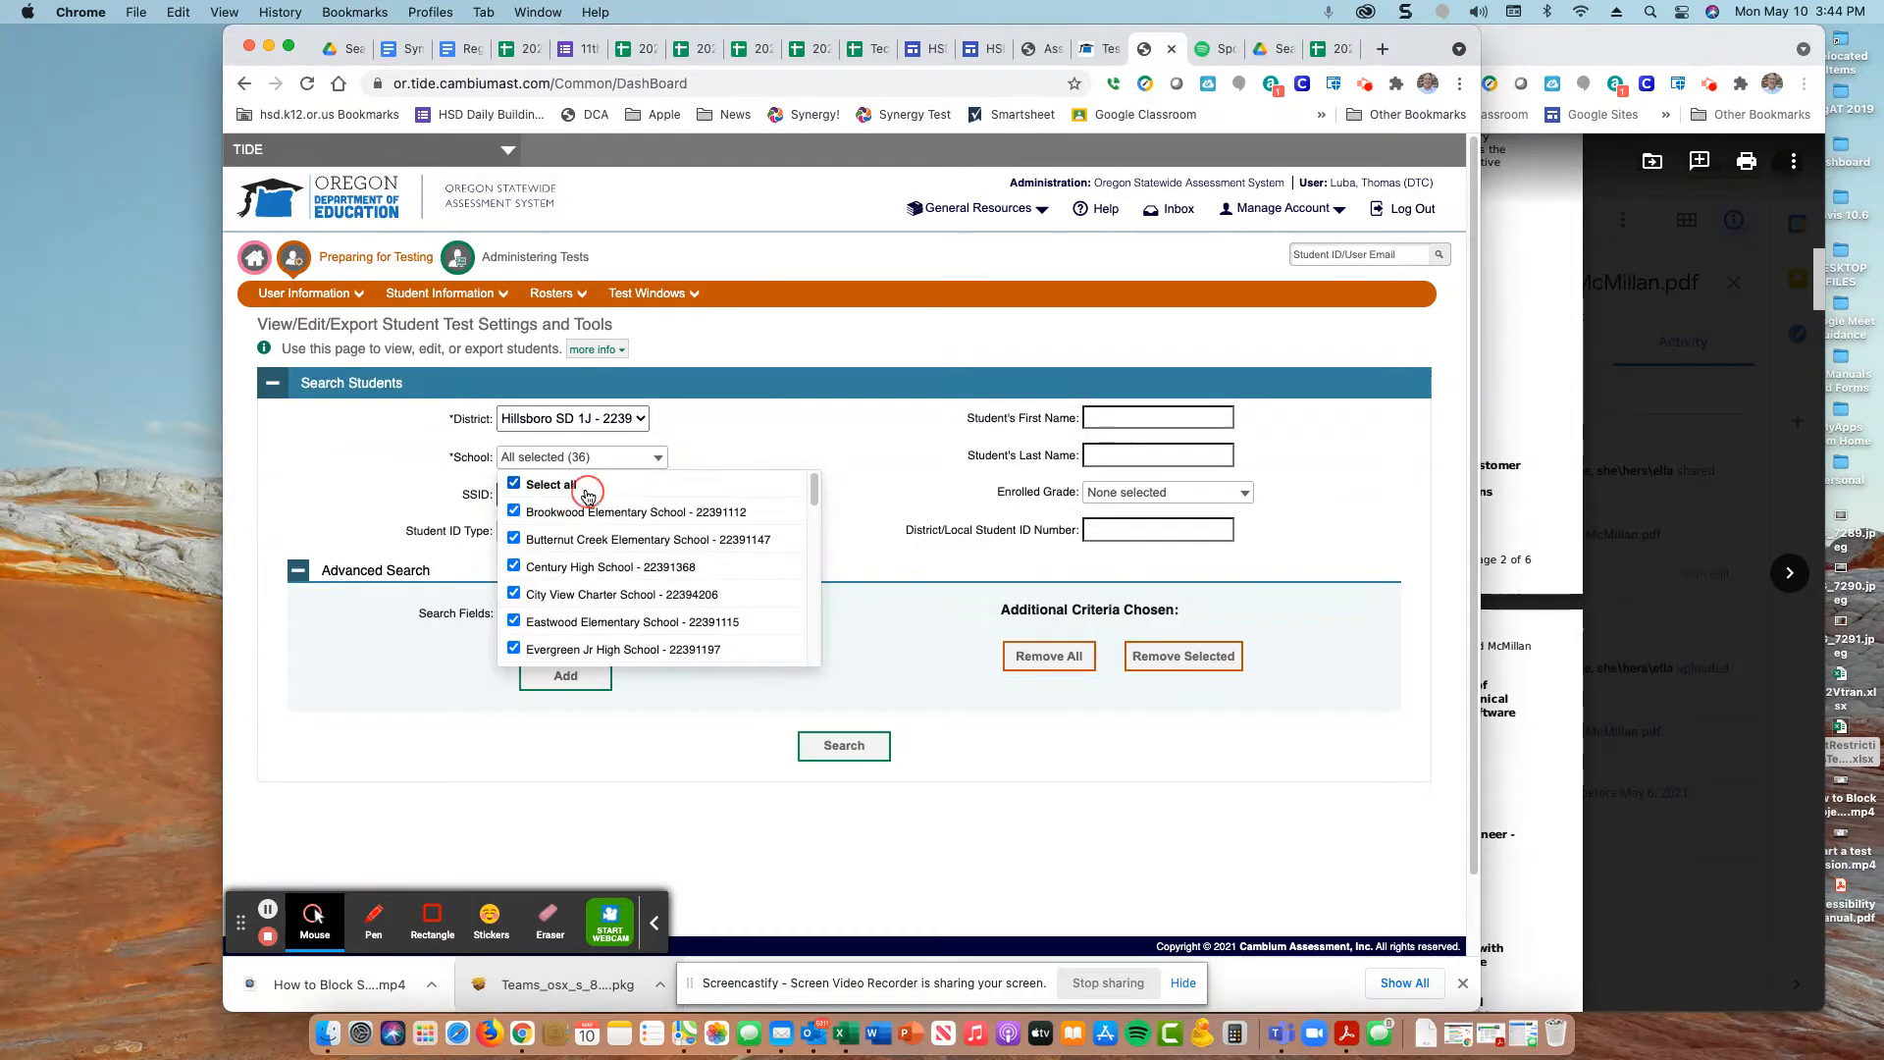
{"action": "left_click", "coordinate": [786, 424]}
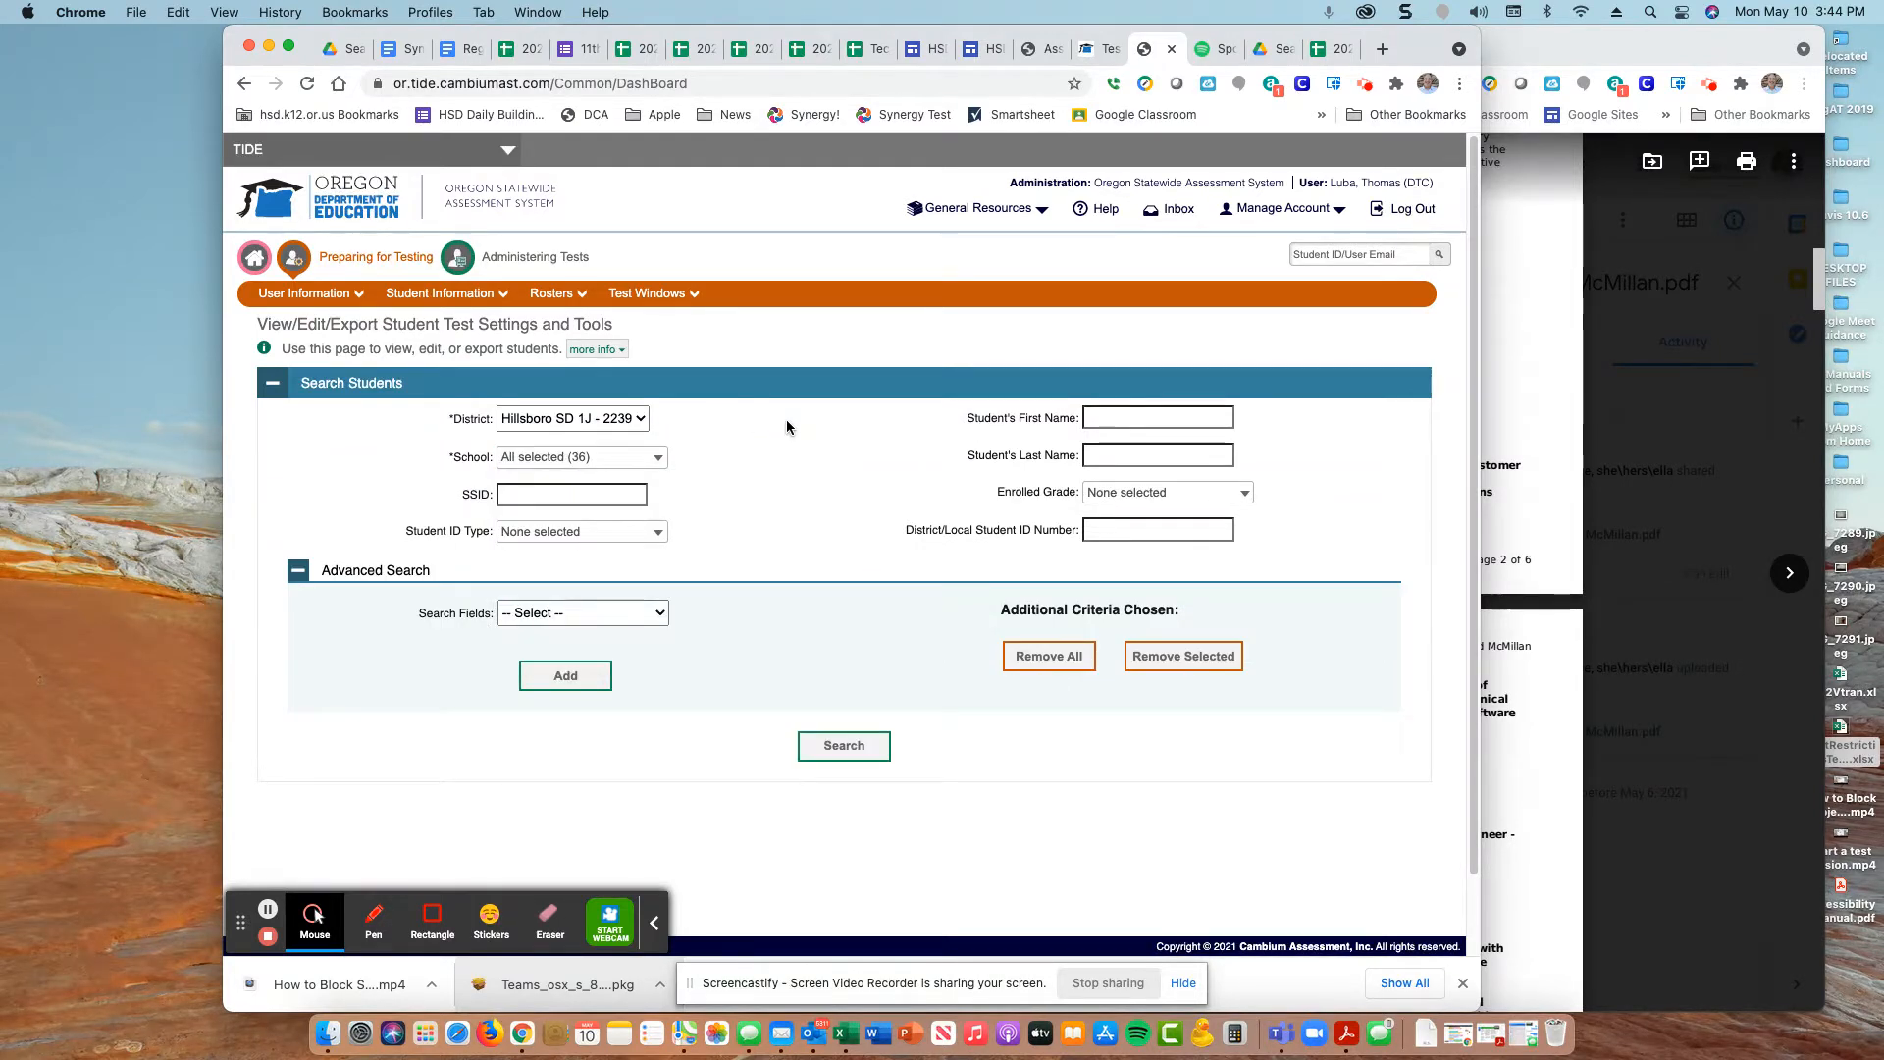
Paste the test student's SSID into the search form and run the search
{"action": "left_click", "coordinate": [572, 495]}
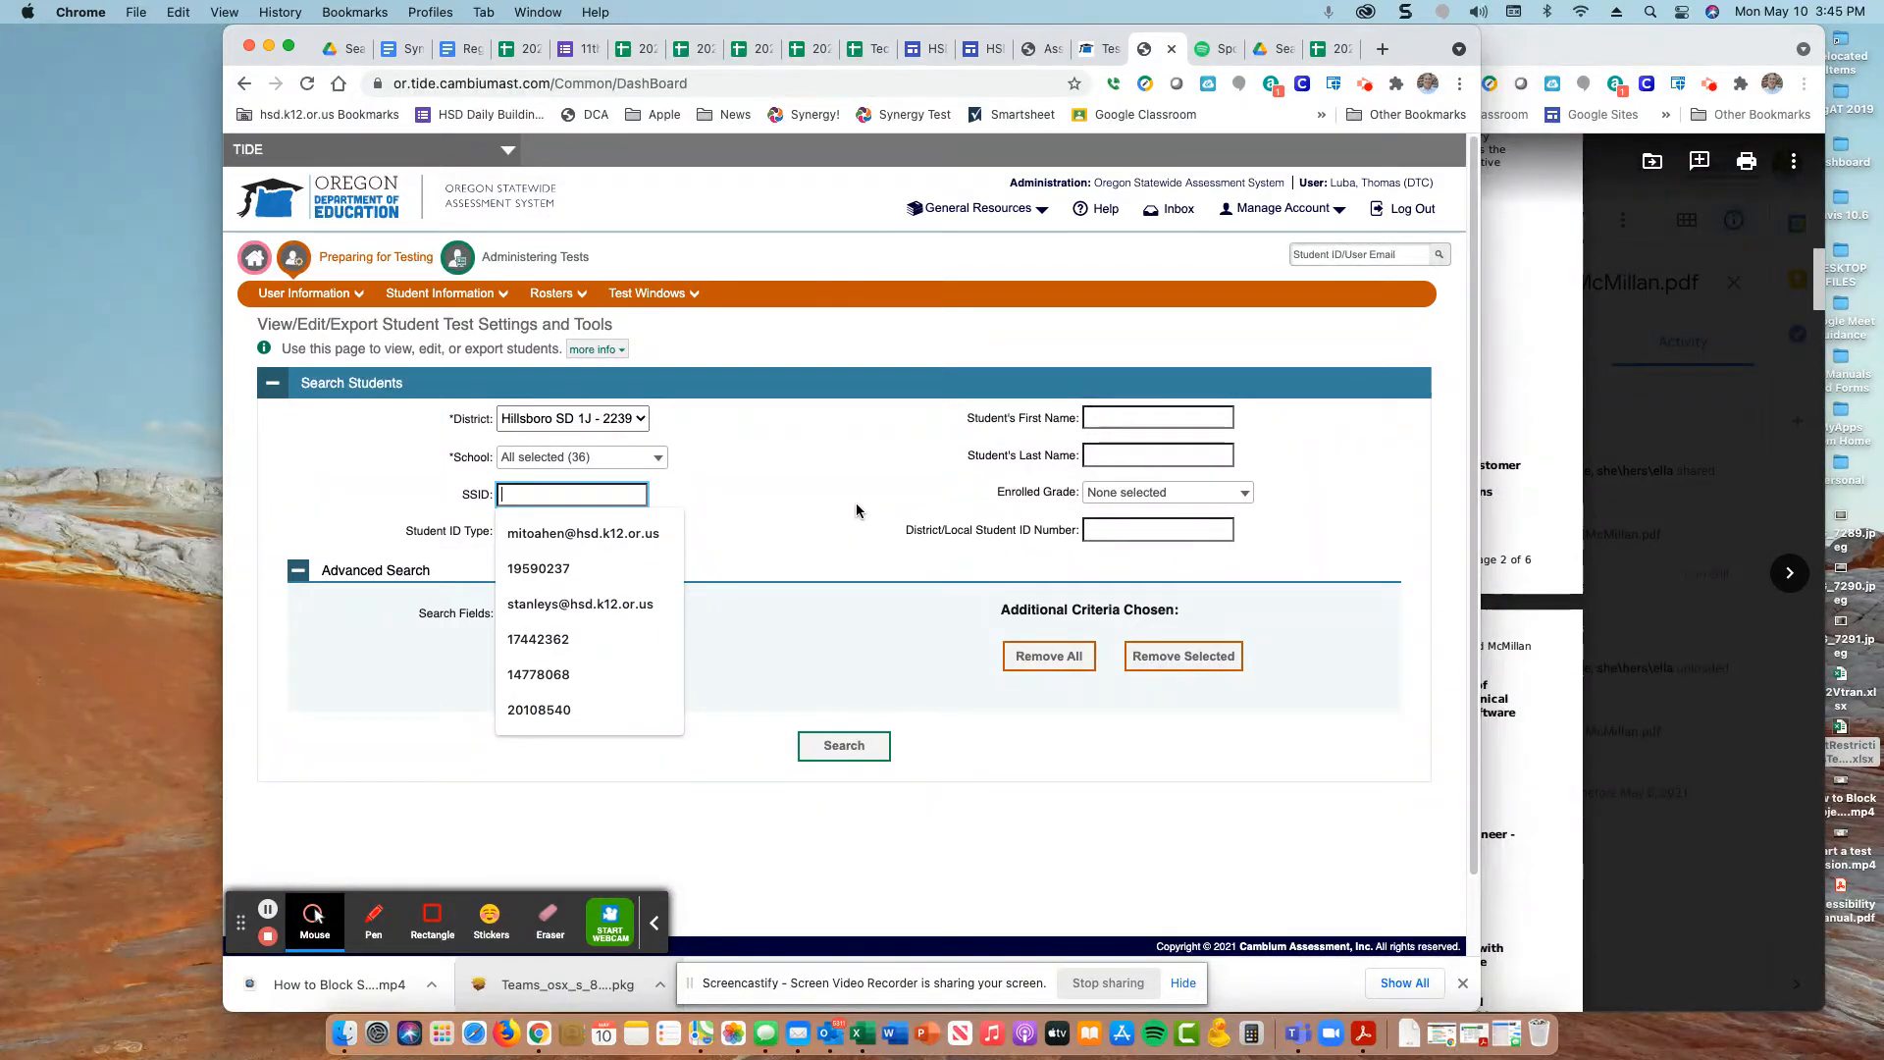
{"action": "type", "text": "ORT-25255"}
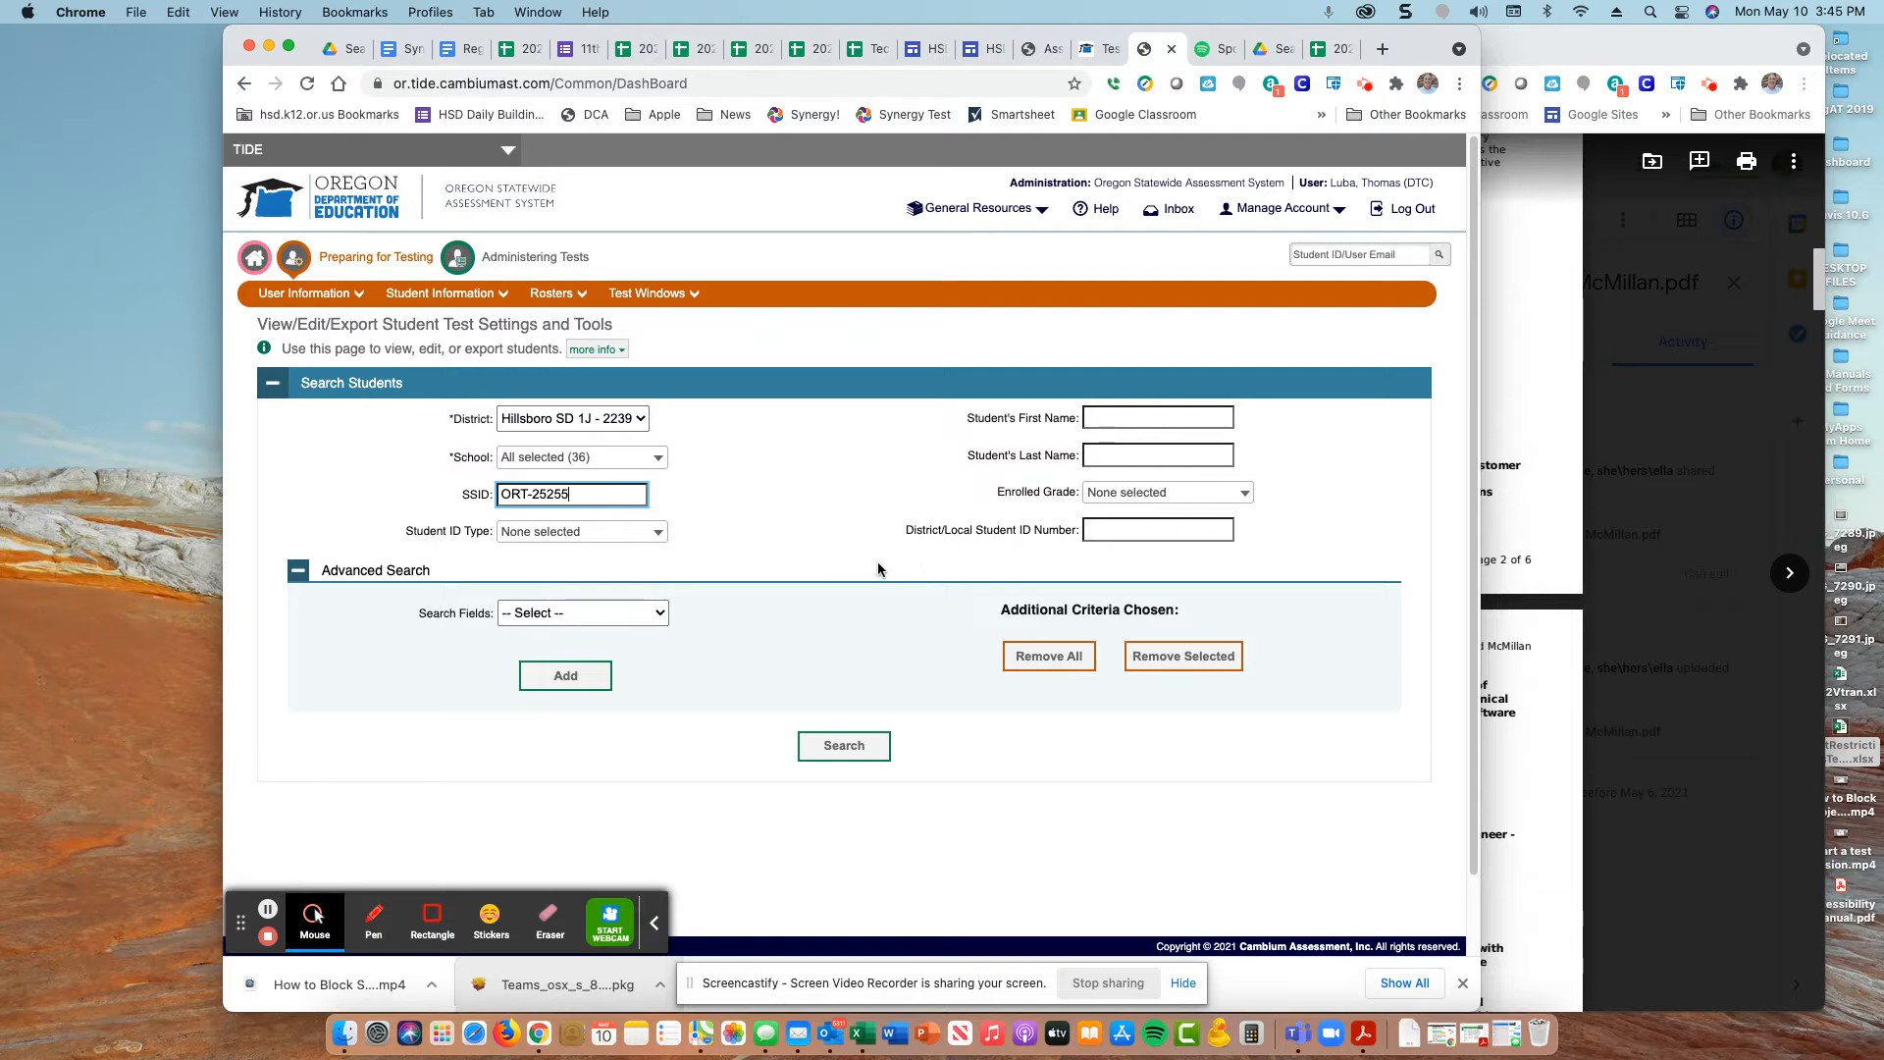
{"action": "left_click", "coordinate": [1127, 531]}
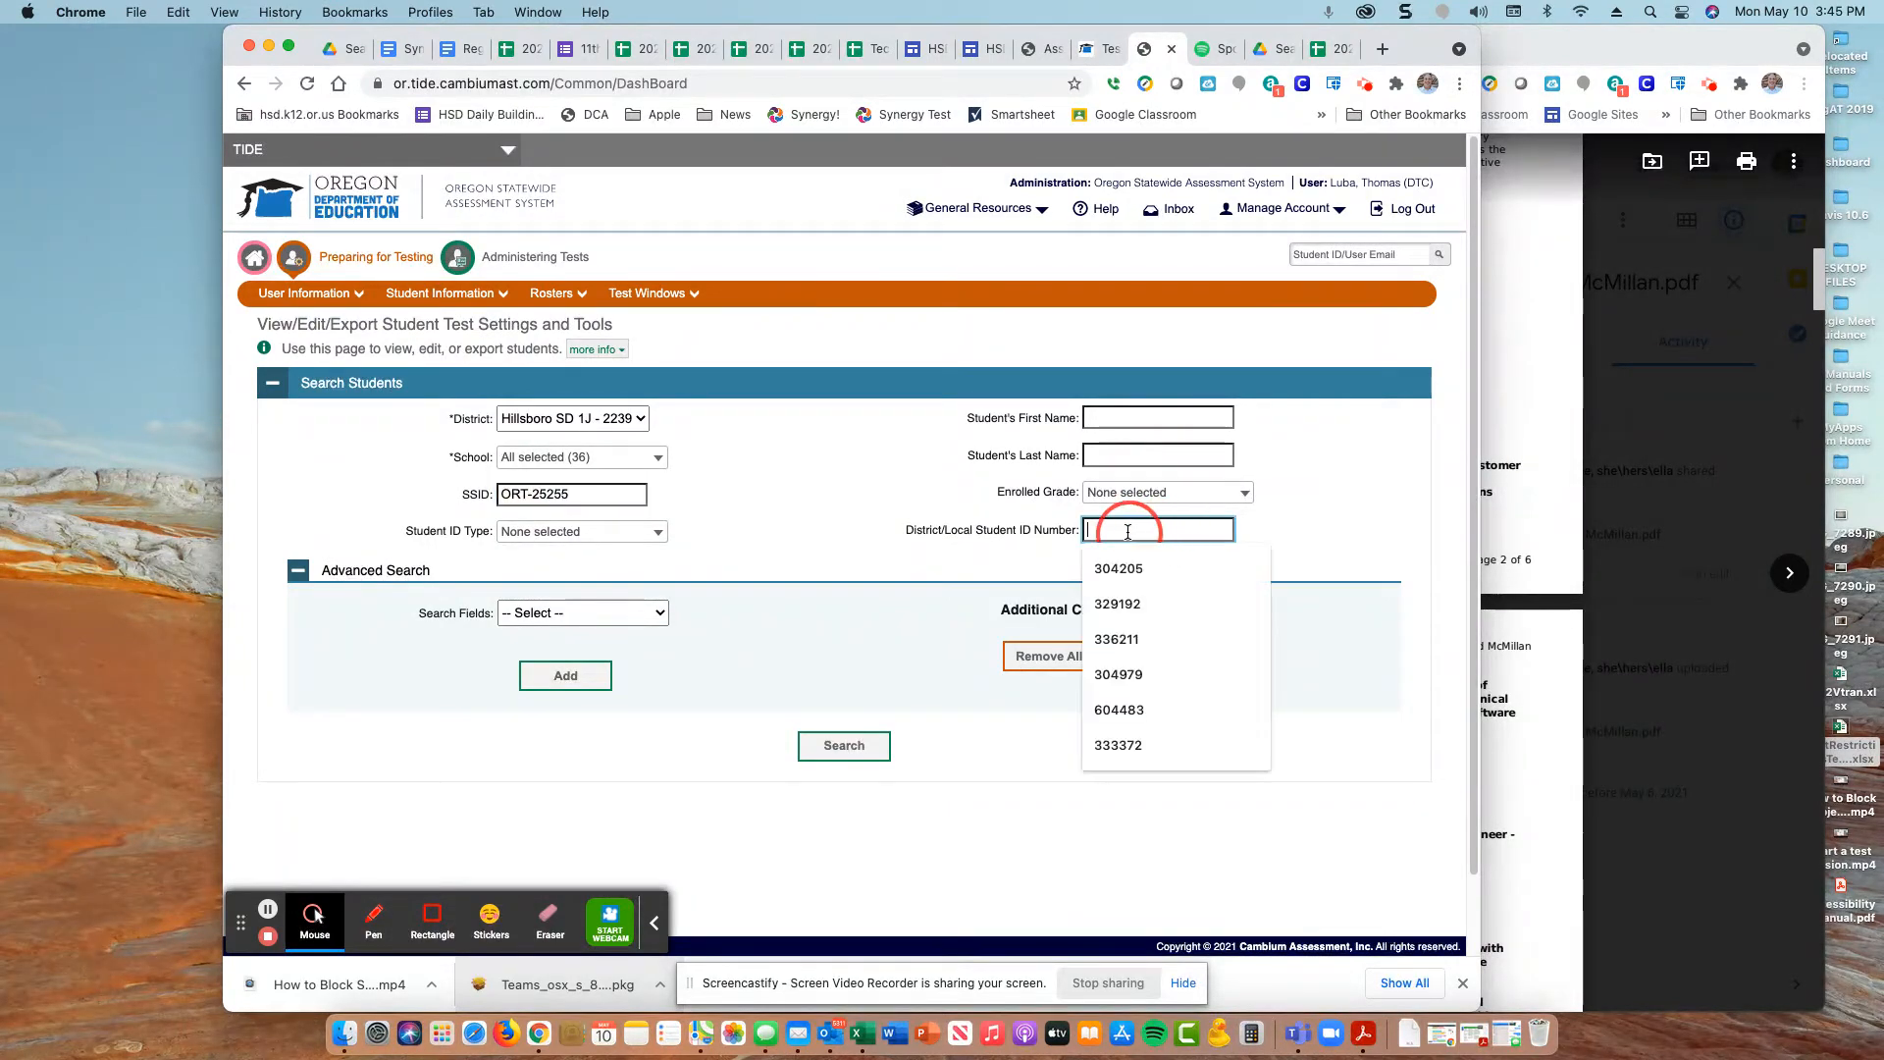
{"action": "left_click", "coordinate": [901, 559]}
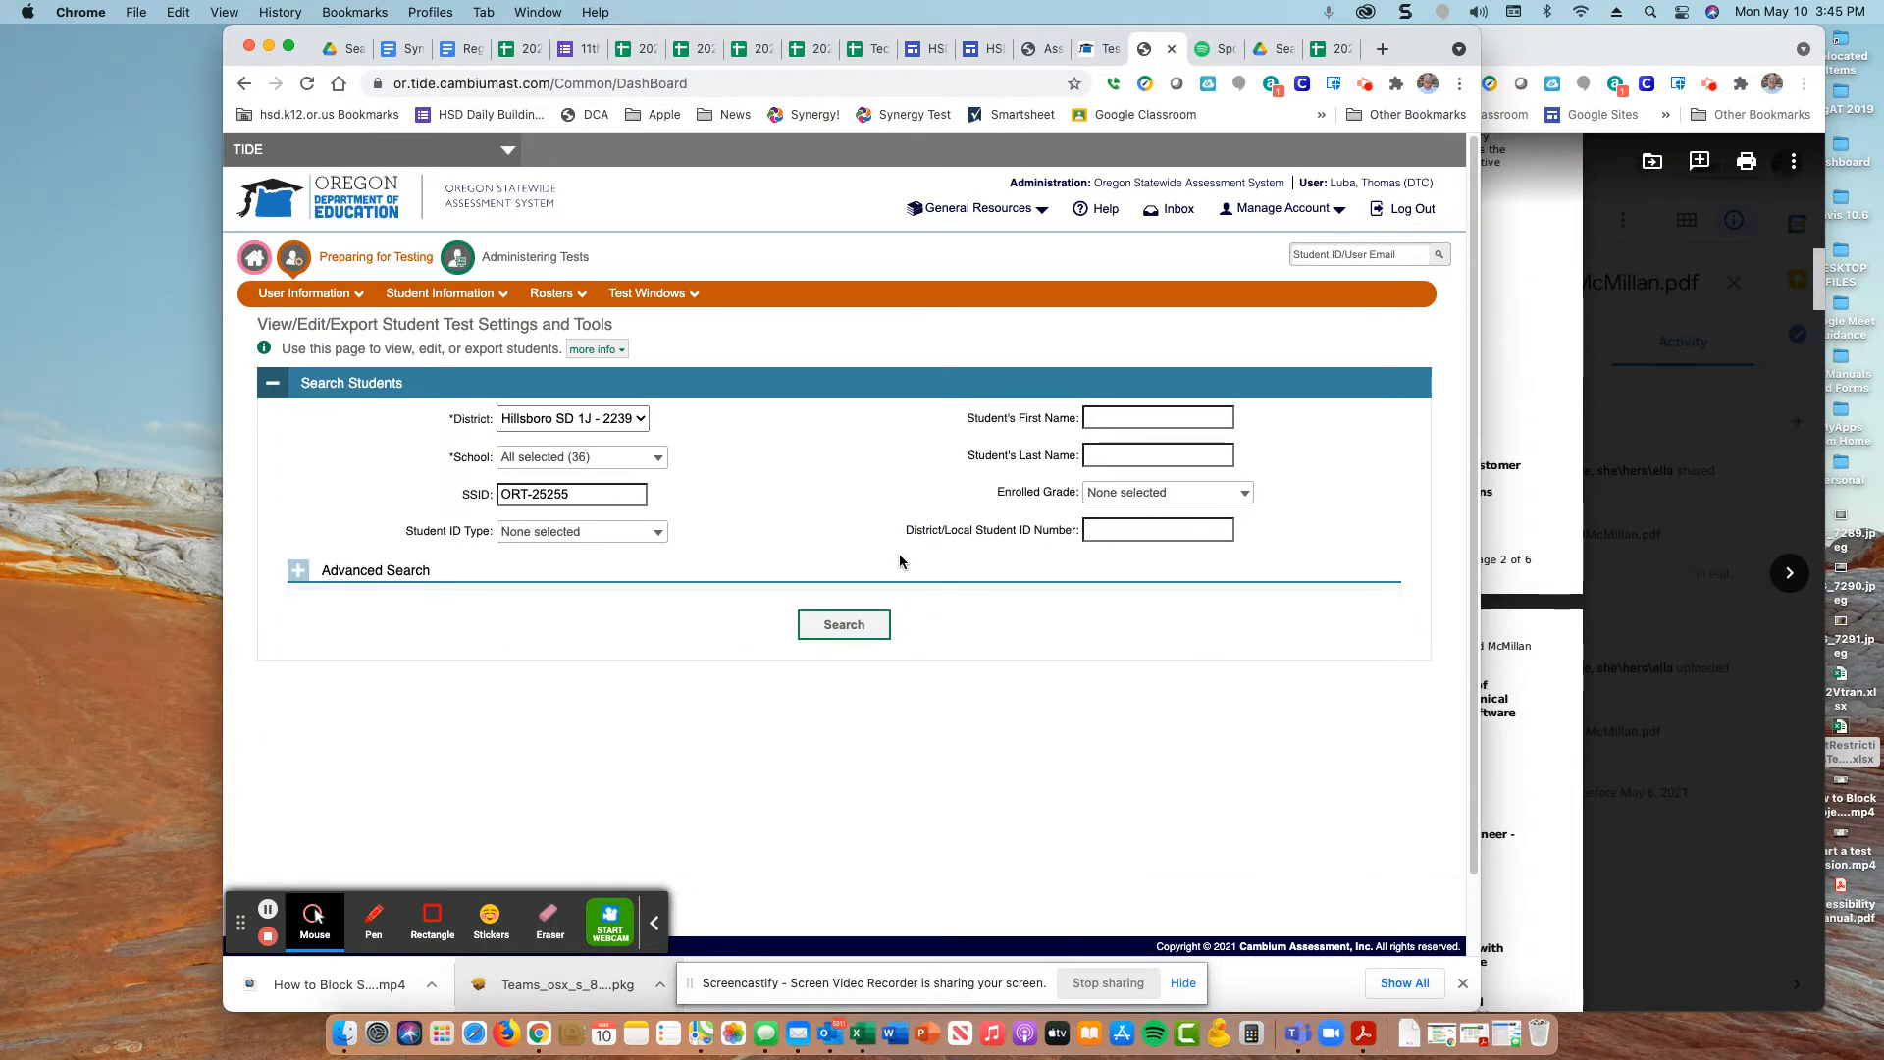
{"action": "left_click", "coordinate": [345, 572]}
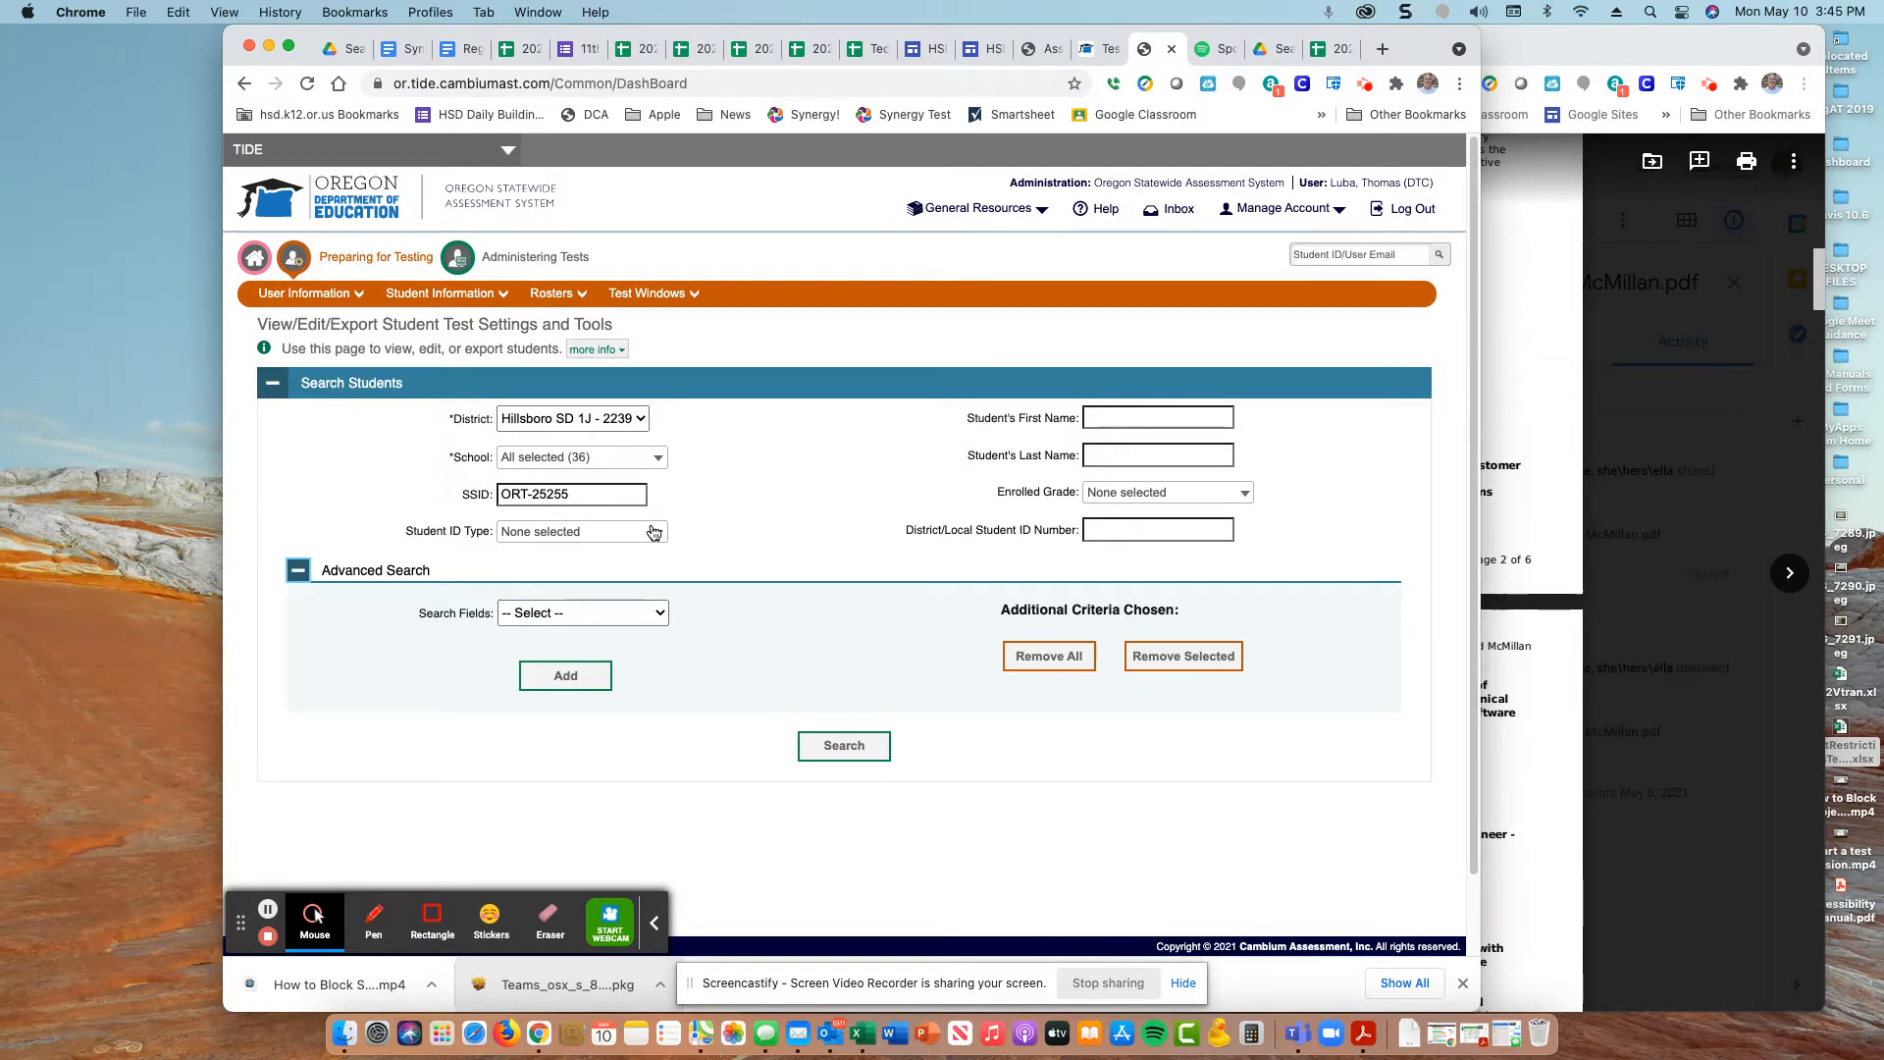
{"action": "left_click", "coordinate": [845, 745]}
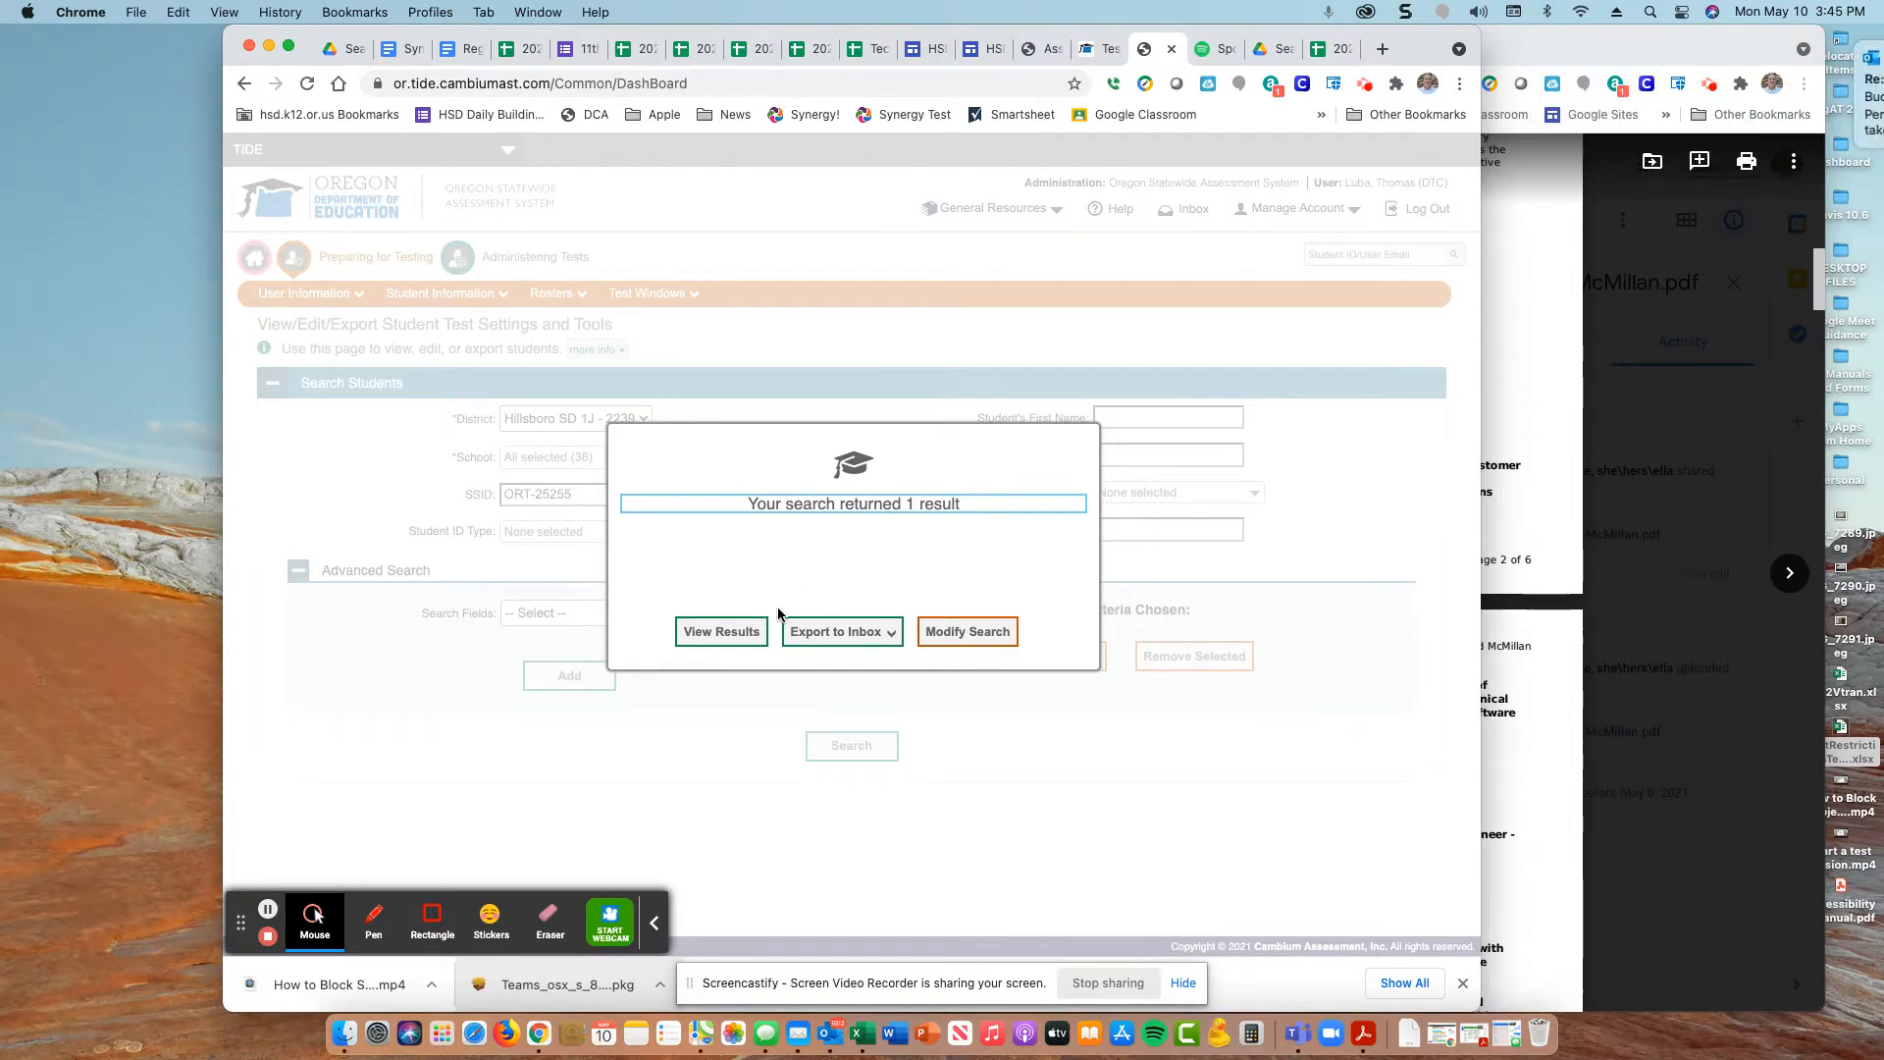
View the single matching student in the results table and open its record for editing
{"action": "left_click", "coordinate": [720, 633]}
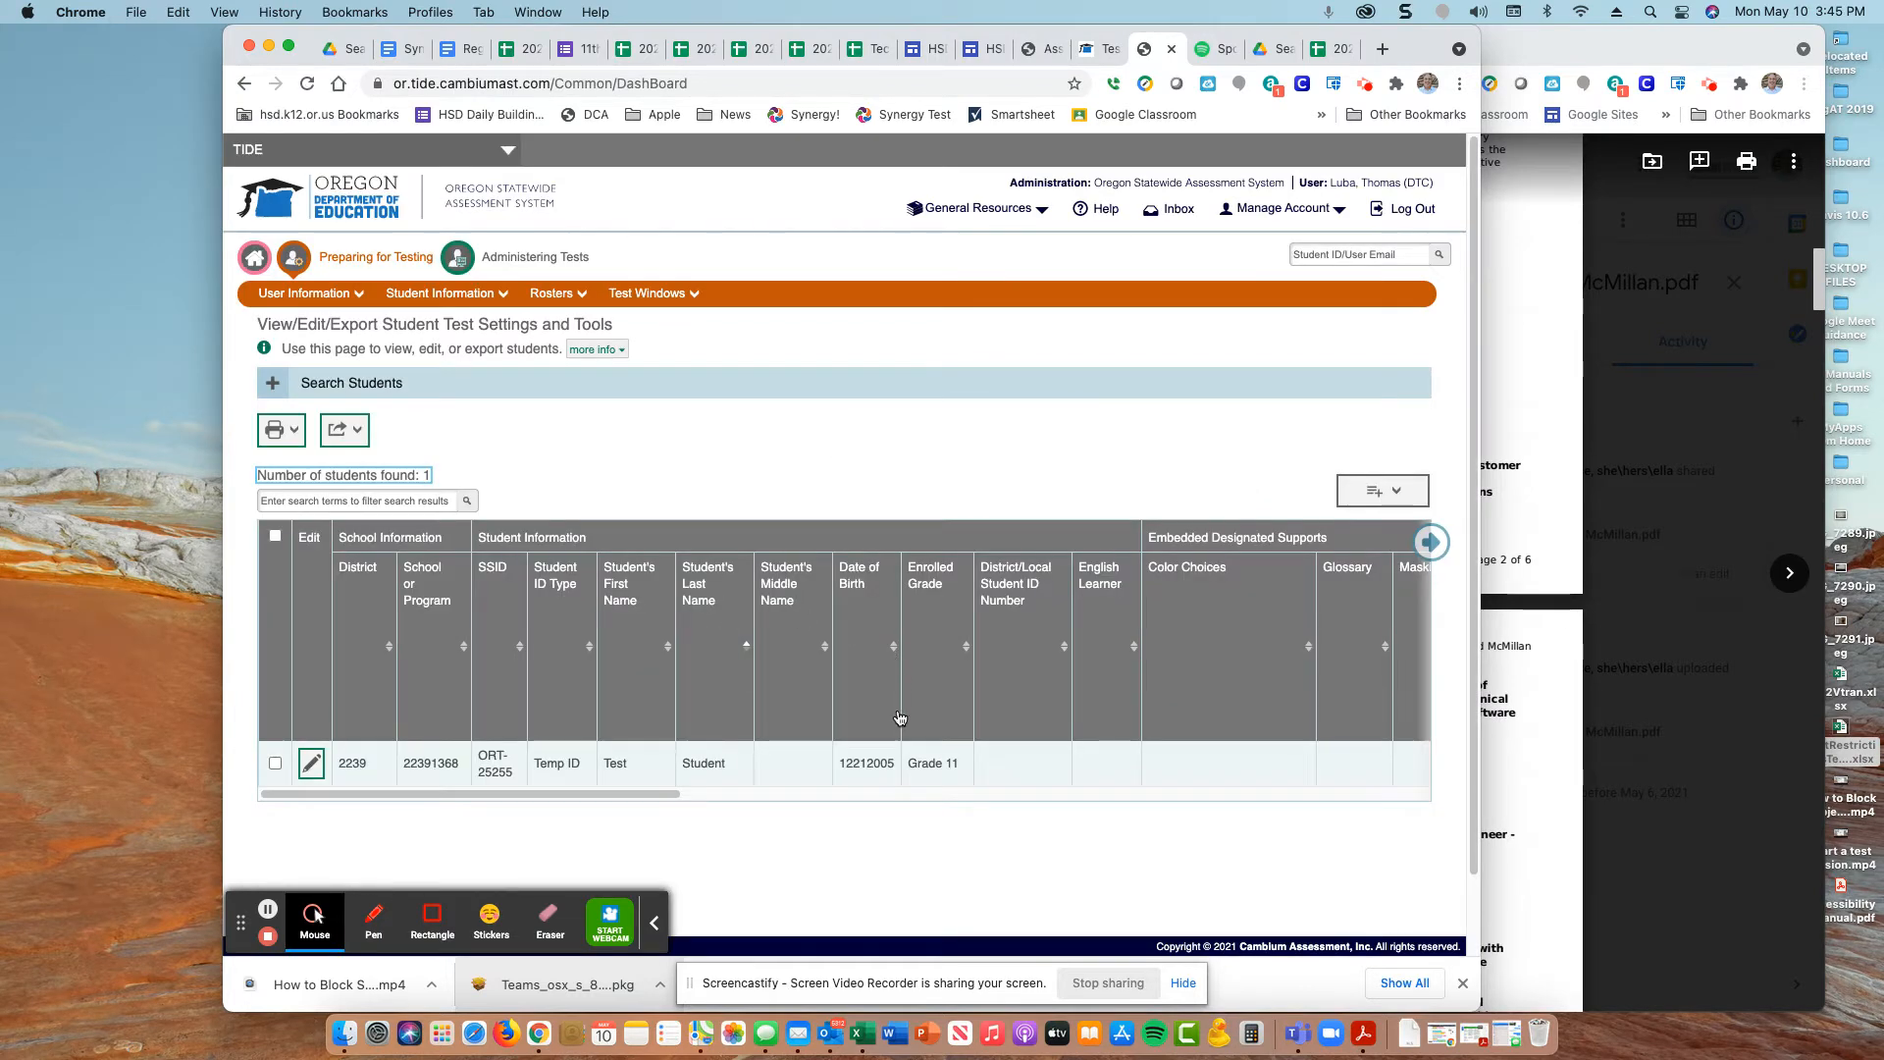
{"action": "left_click_drag", "start_coordinate": [547, 803], "coordinate": [432, 795]}
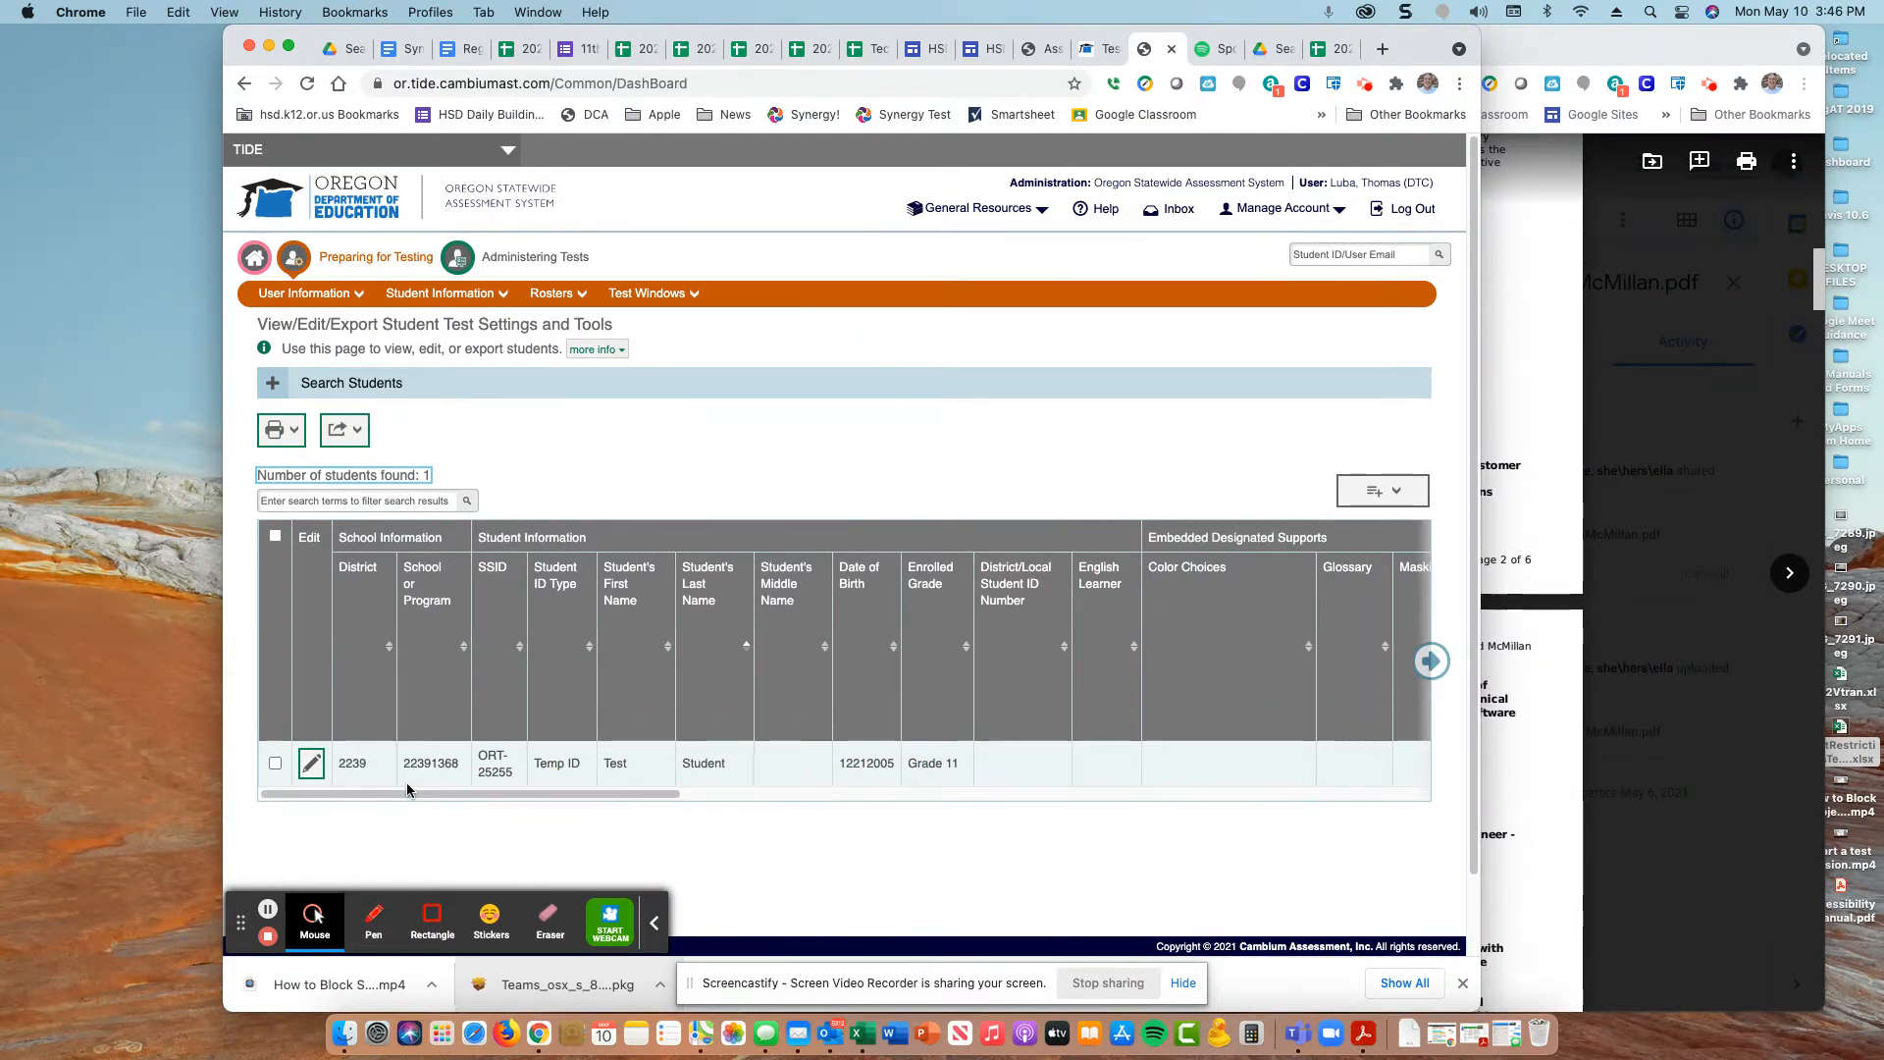
{"action": "left_click", "coordinate": [313, 766]}
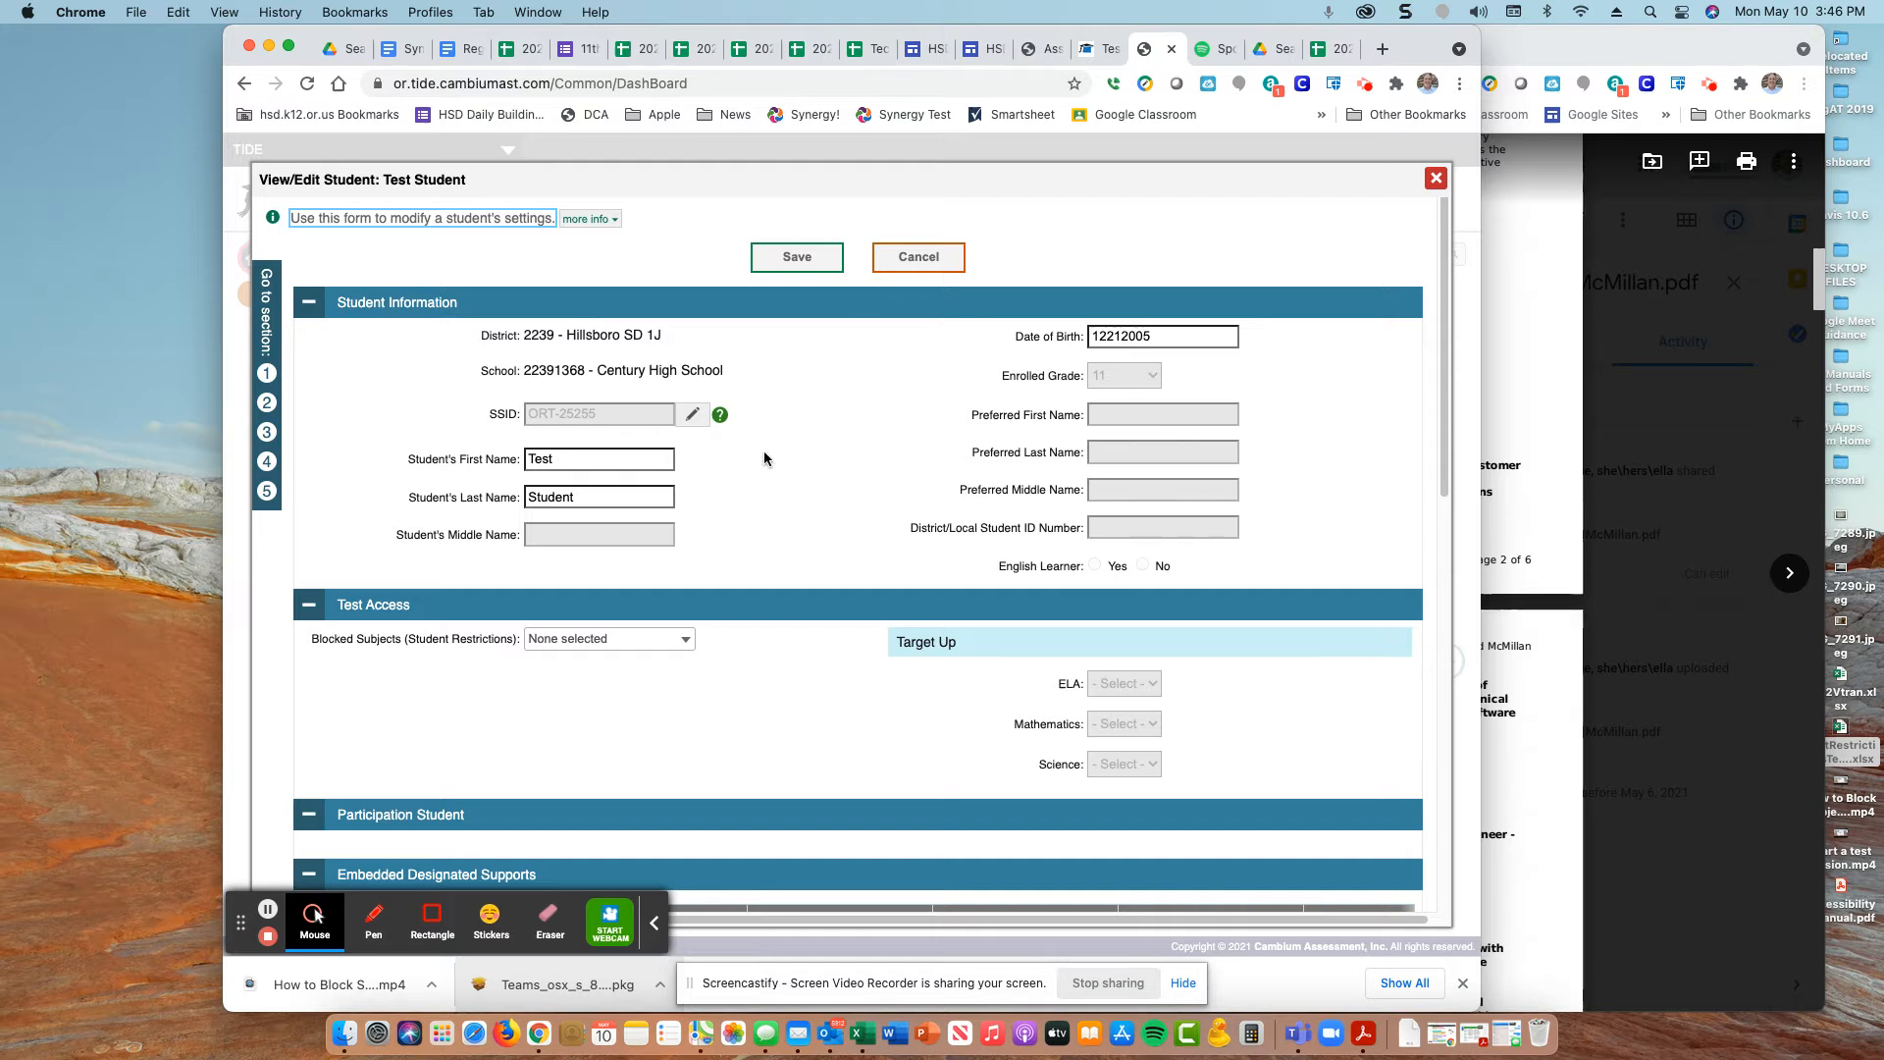
{"action": "scroll", "coordinate": [932, 481], "scroll_direction": "down", "scroll_amount": 5}
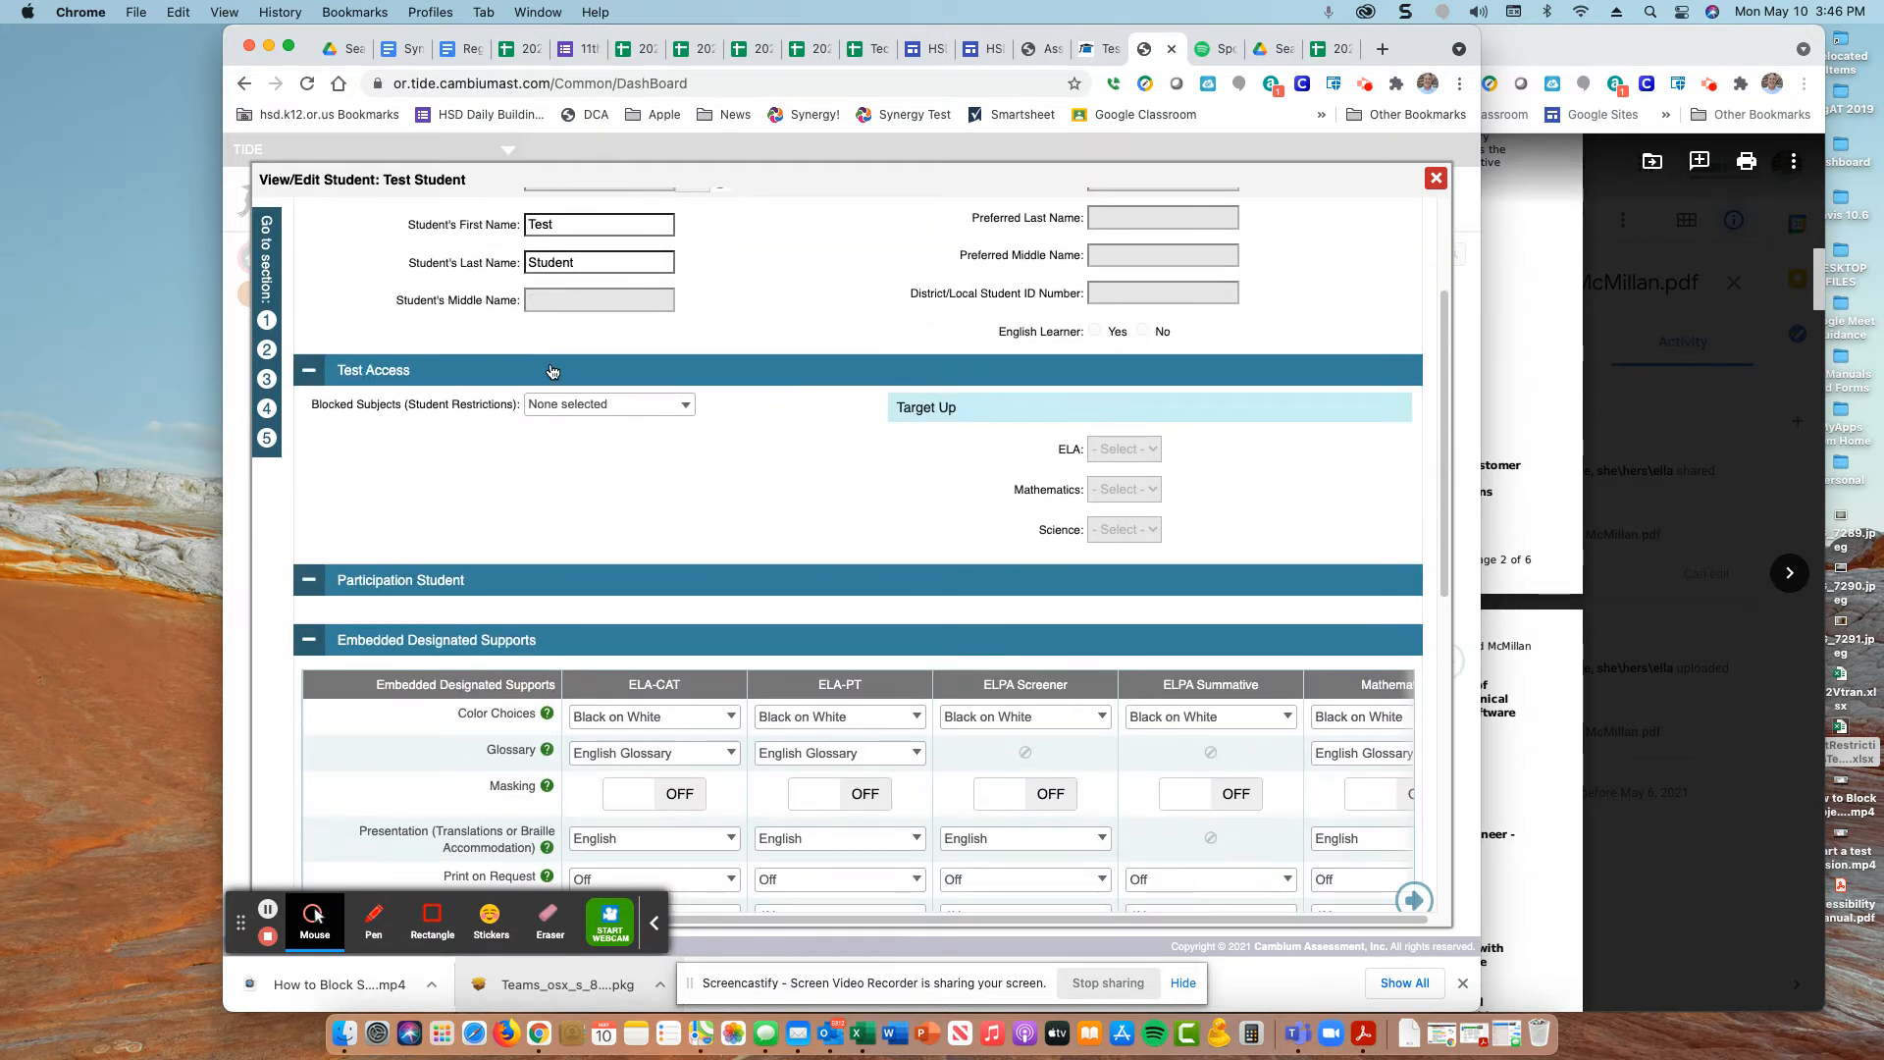
{"action": "left_click", "coordinate": [631, 412]}
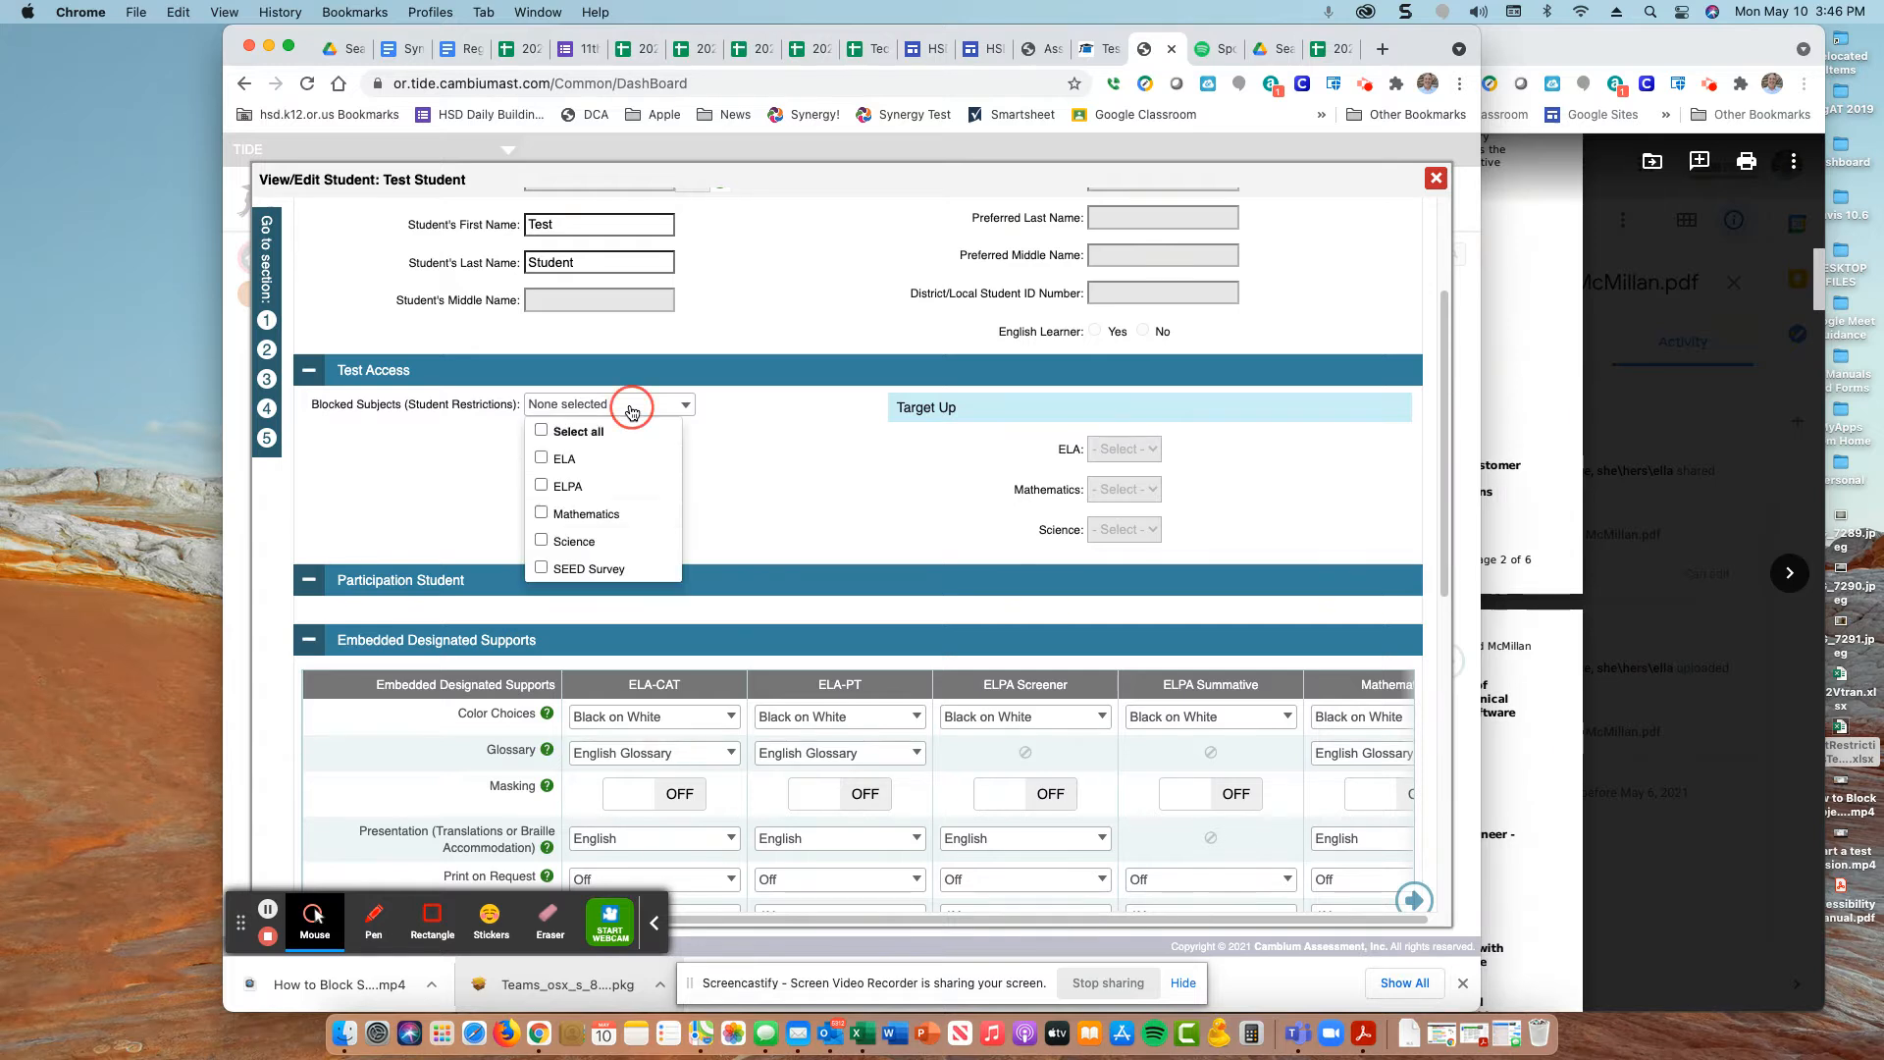
{"action": "left_click", "coordinate": [775, 448]}
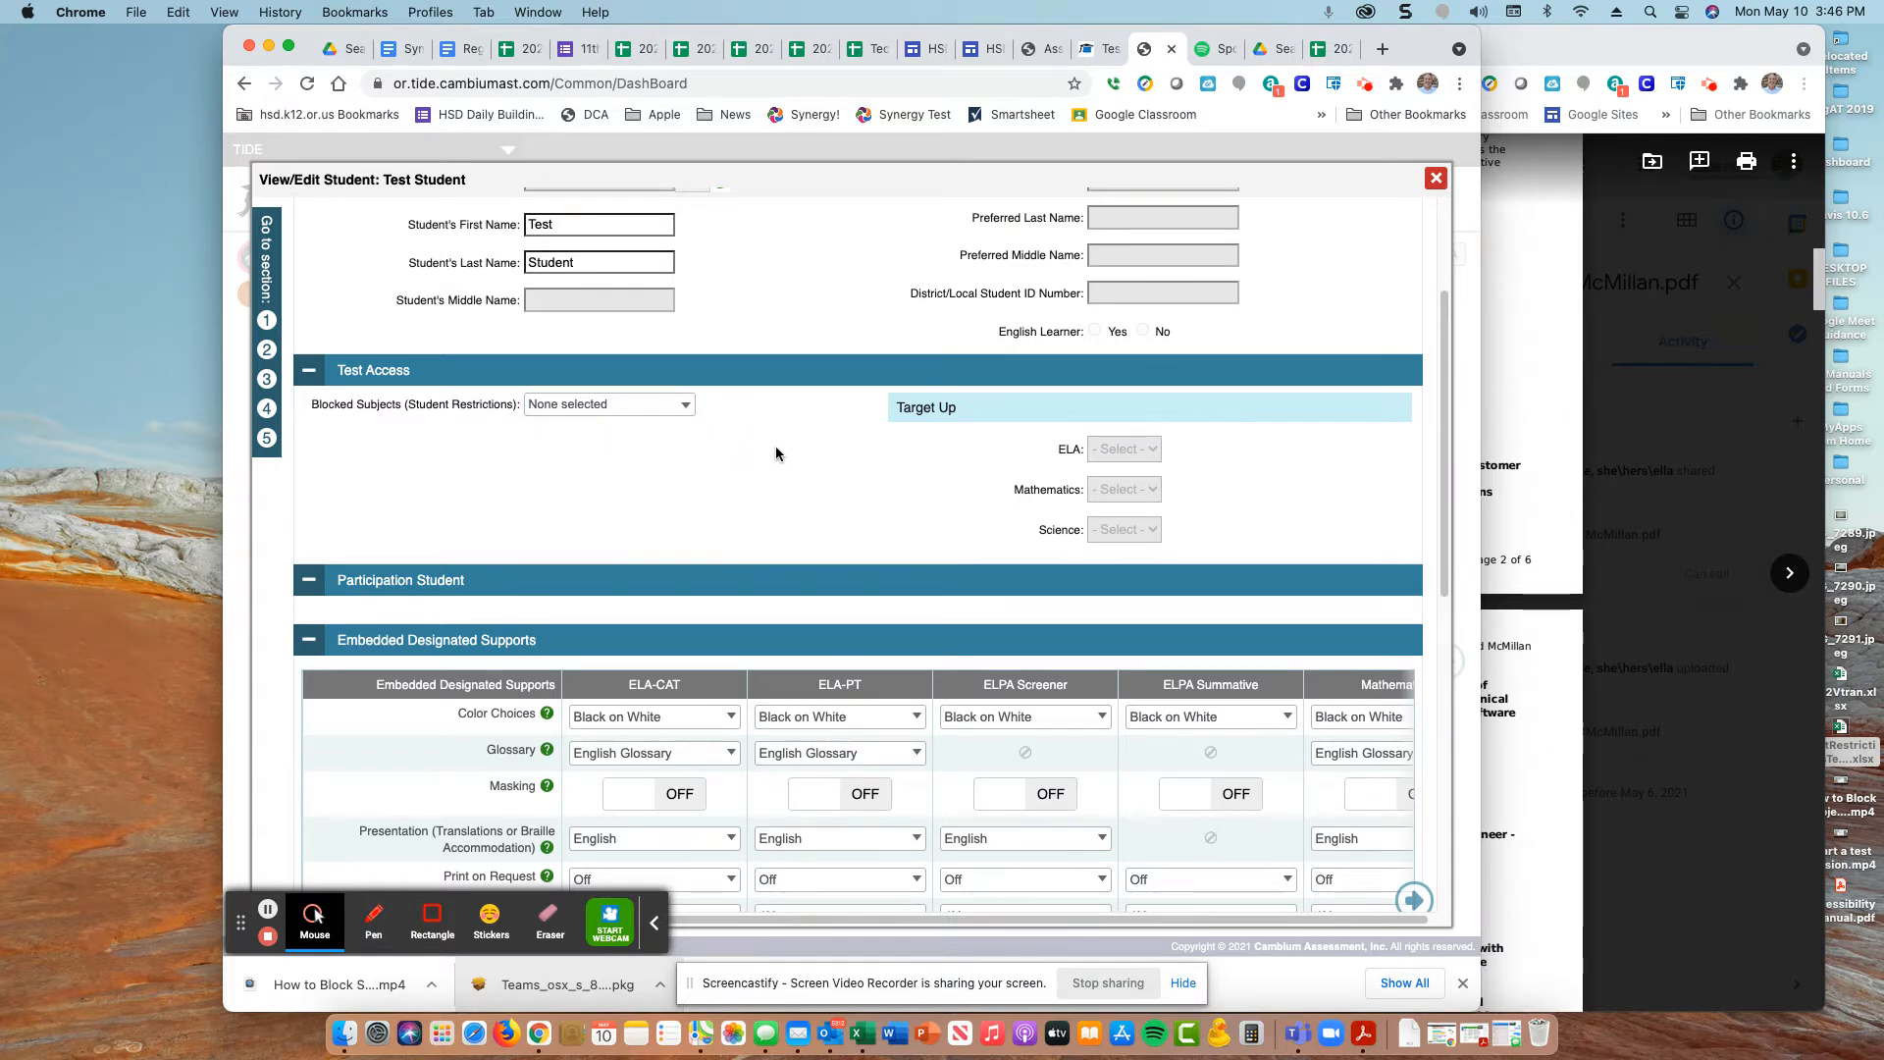
{"action": "scroll", "coordinate": [775, 447], "scroll_direction": "down", "scroll_amount": 5}
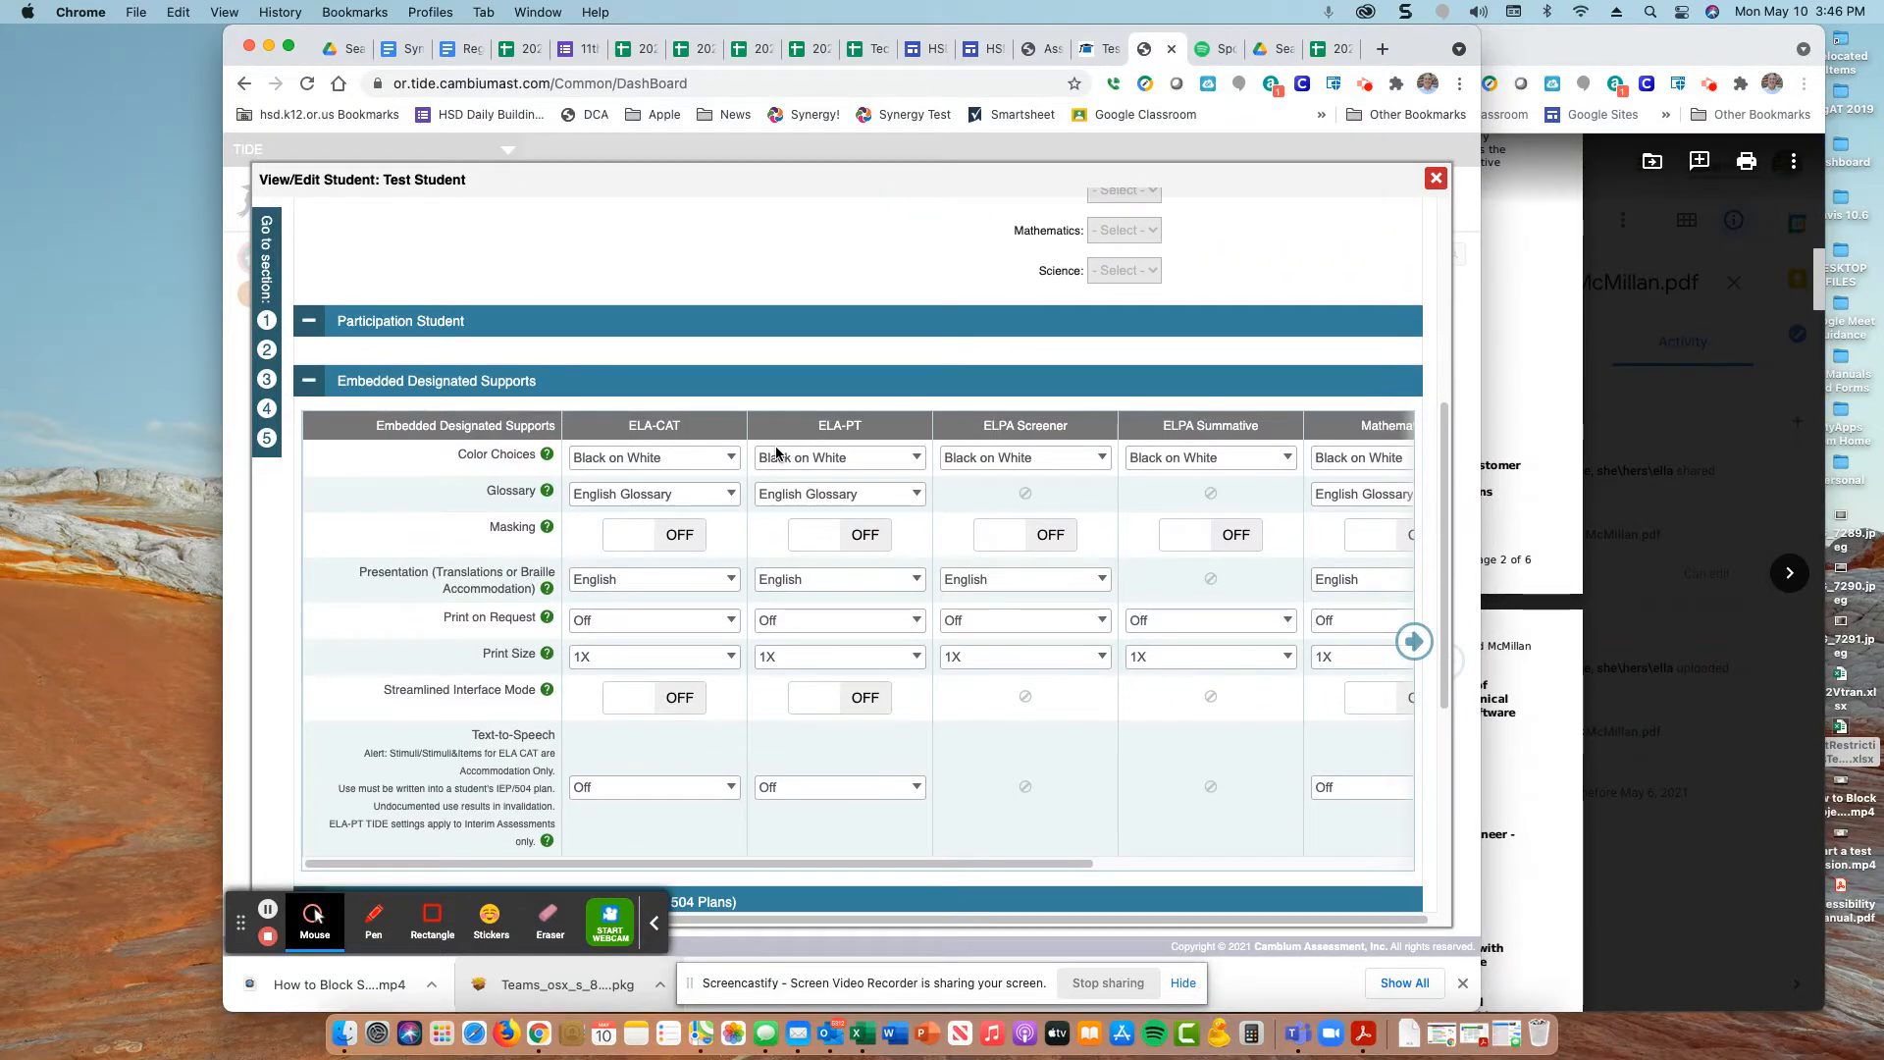
{"action": "scroll", "coordinate": [775, 451], "scroll_direction": "down", "scroll_amount": 1}
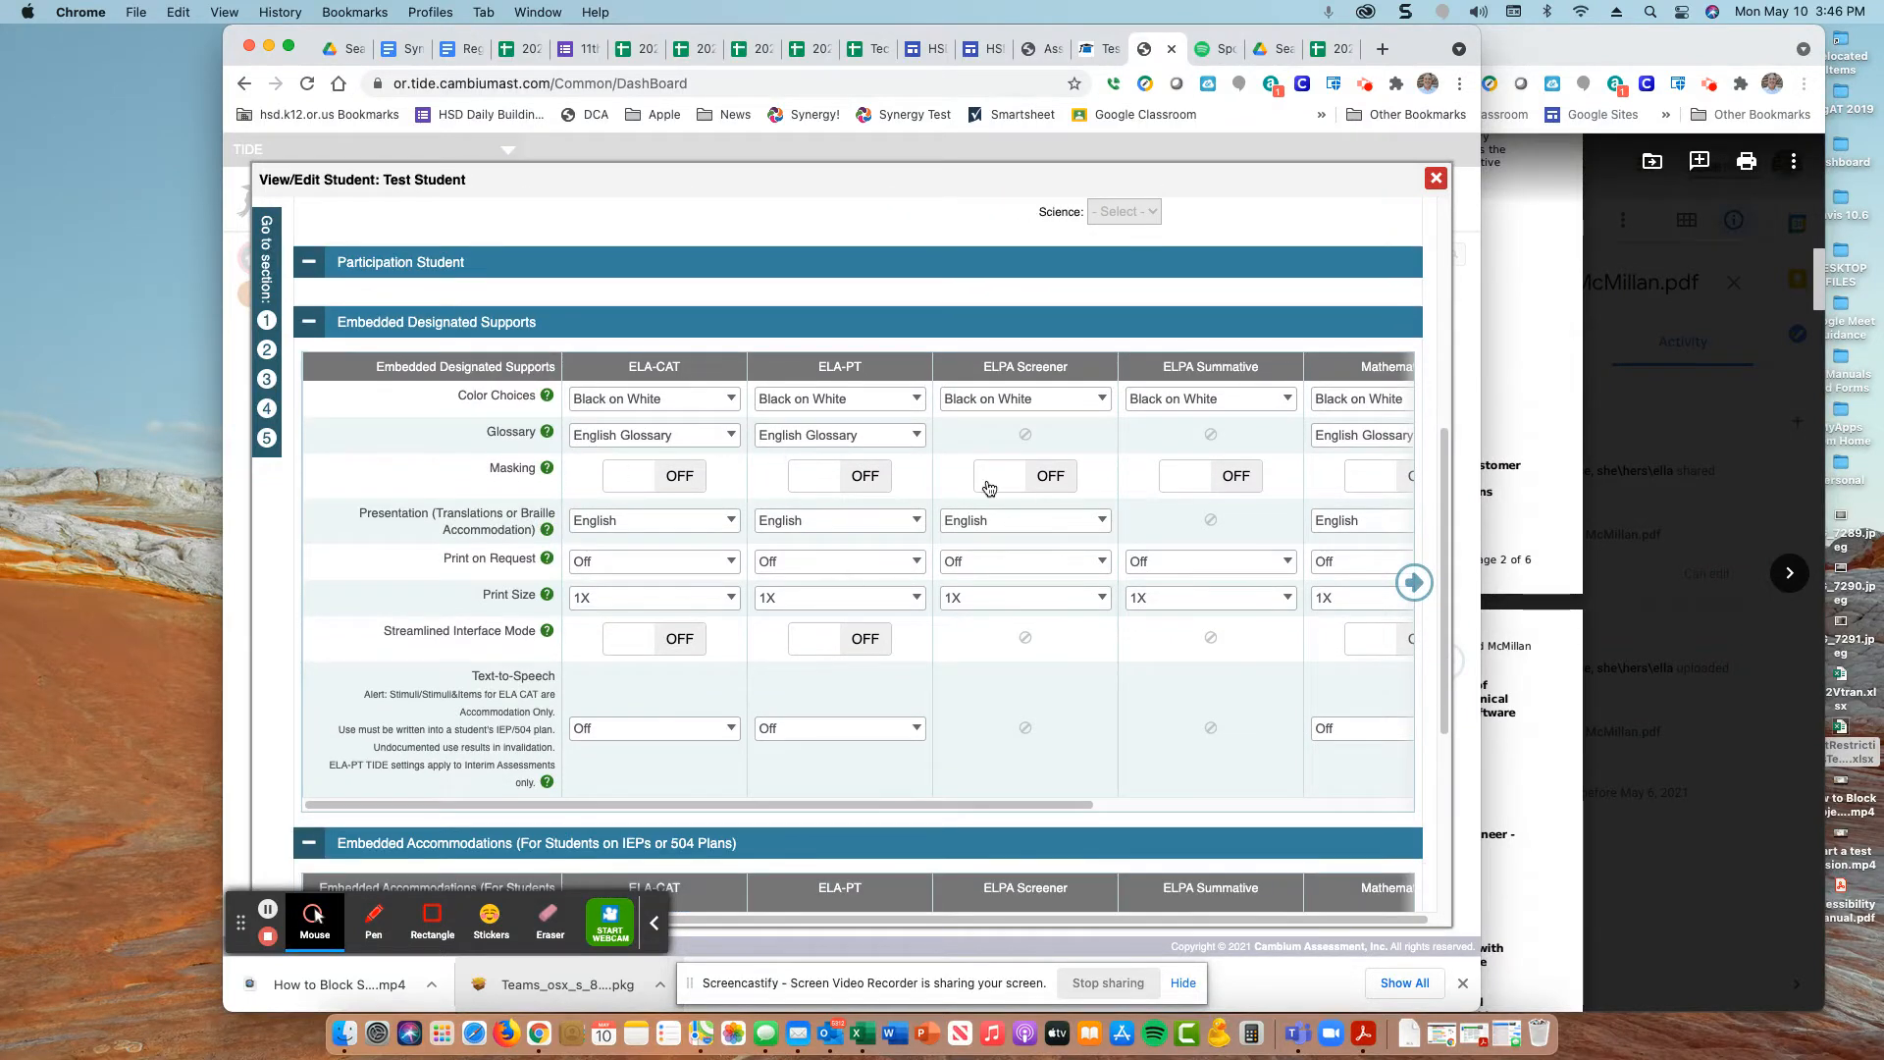
{"action": "scroll", "coordinate": [988, 489], "scroll_direction": "down", "scroll_amount": 8}
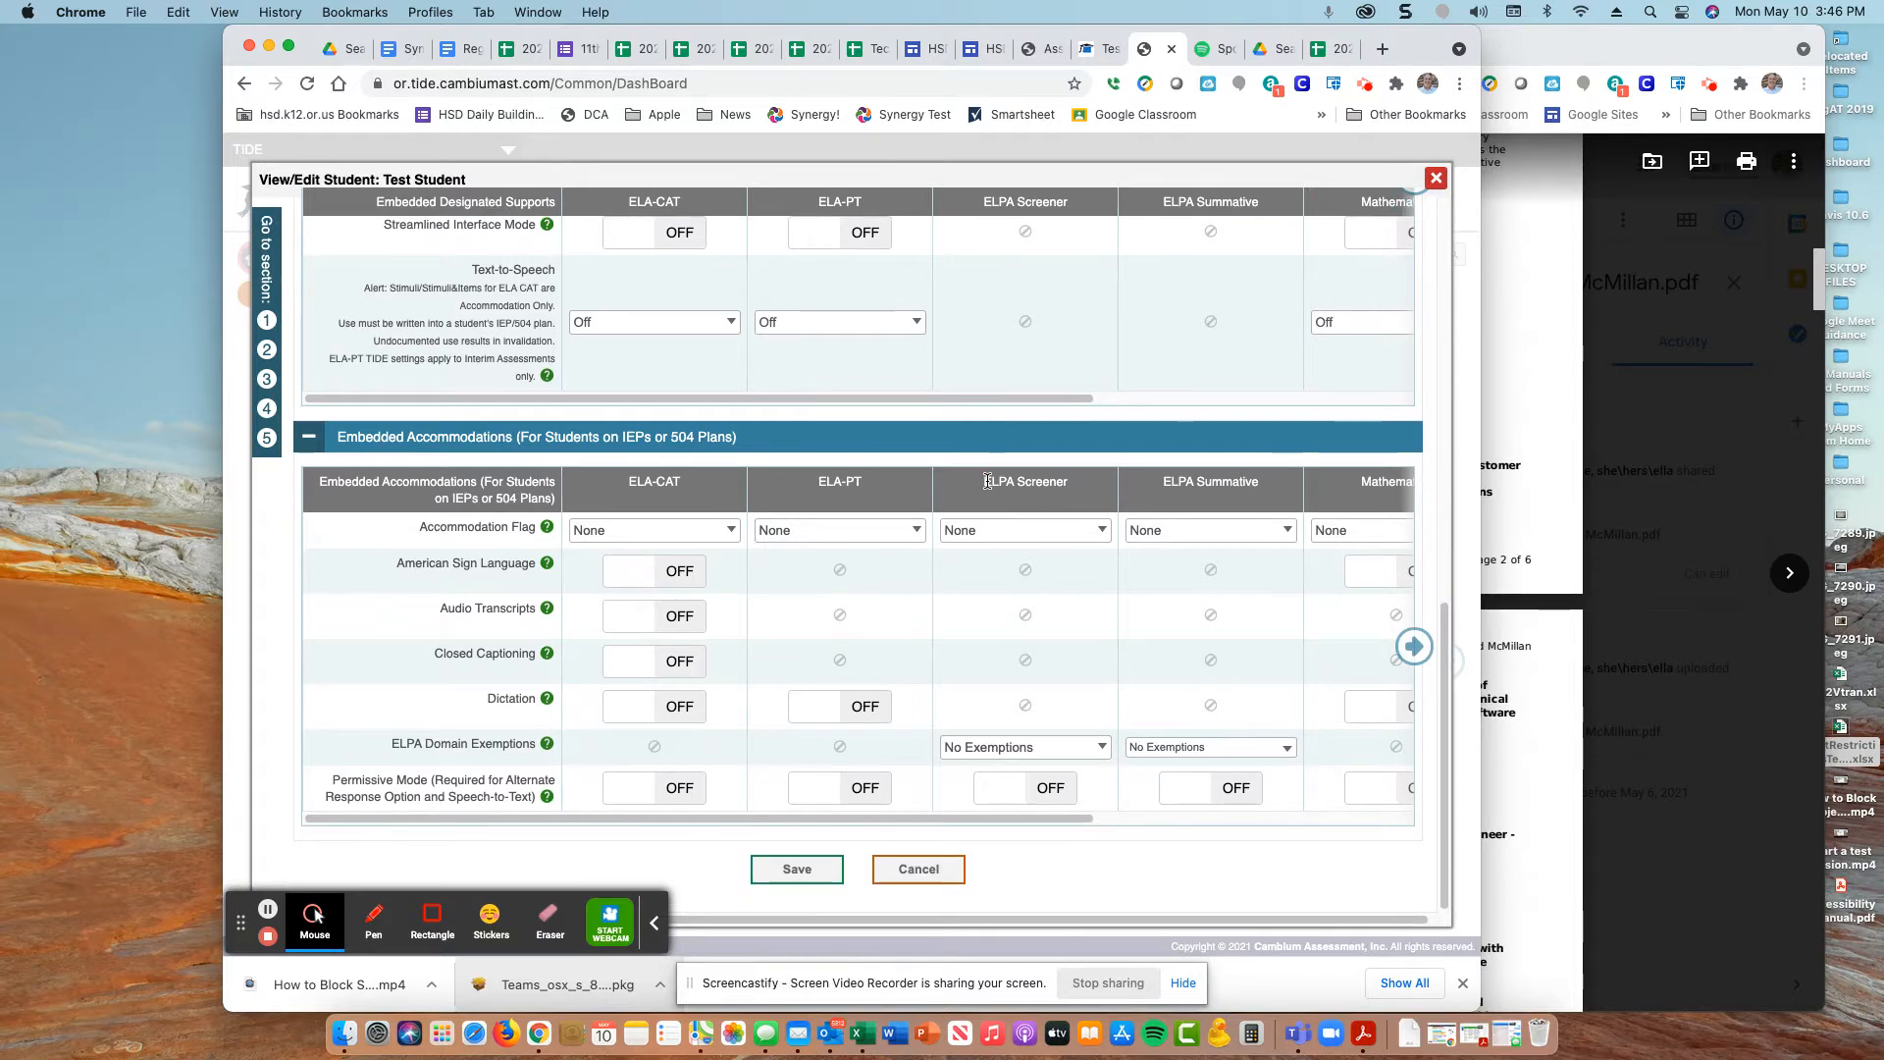
{"action": "scroll", "coordinate": [986, 481], "scroll_direction": "up", "scroll_amount": 6}
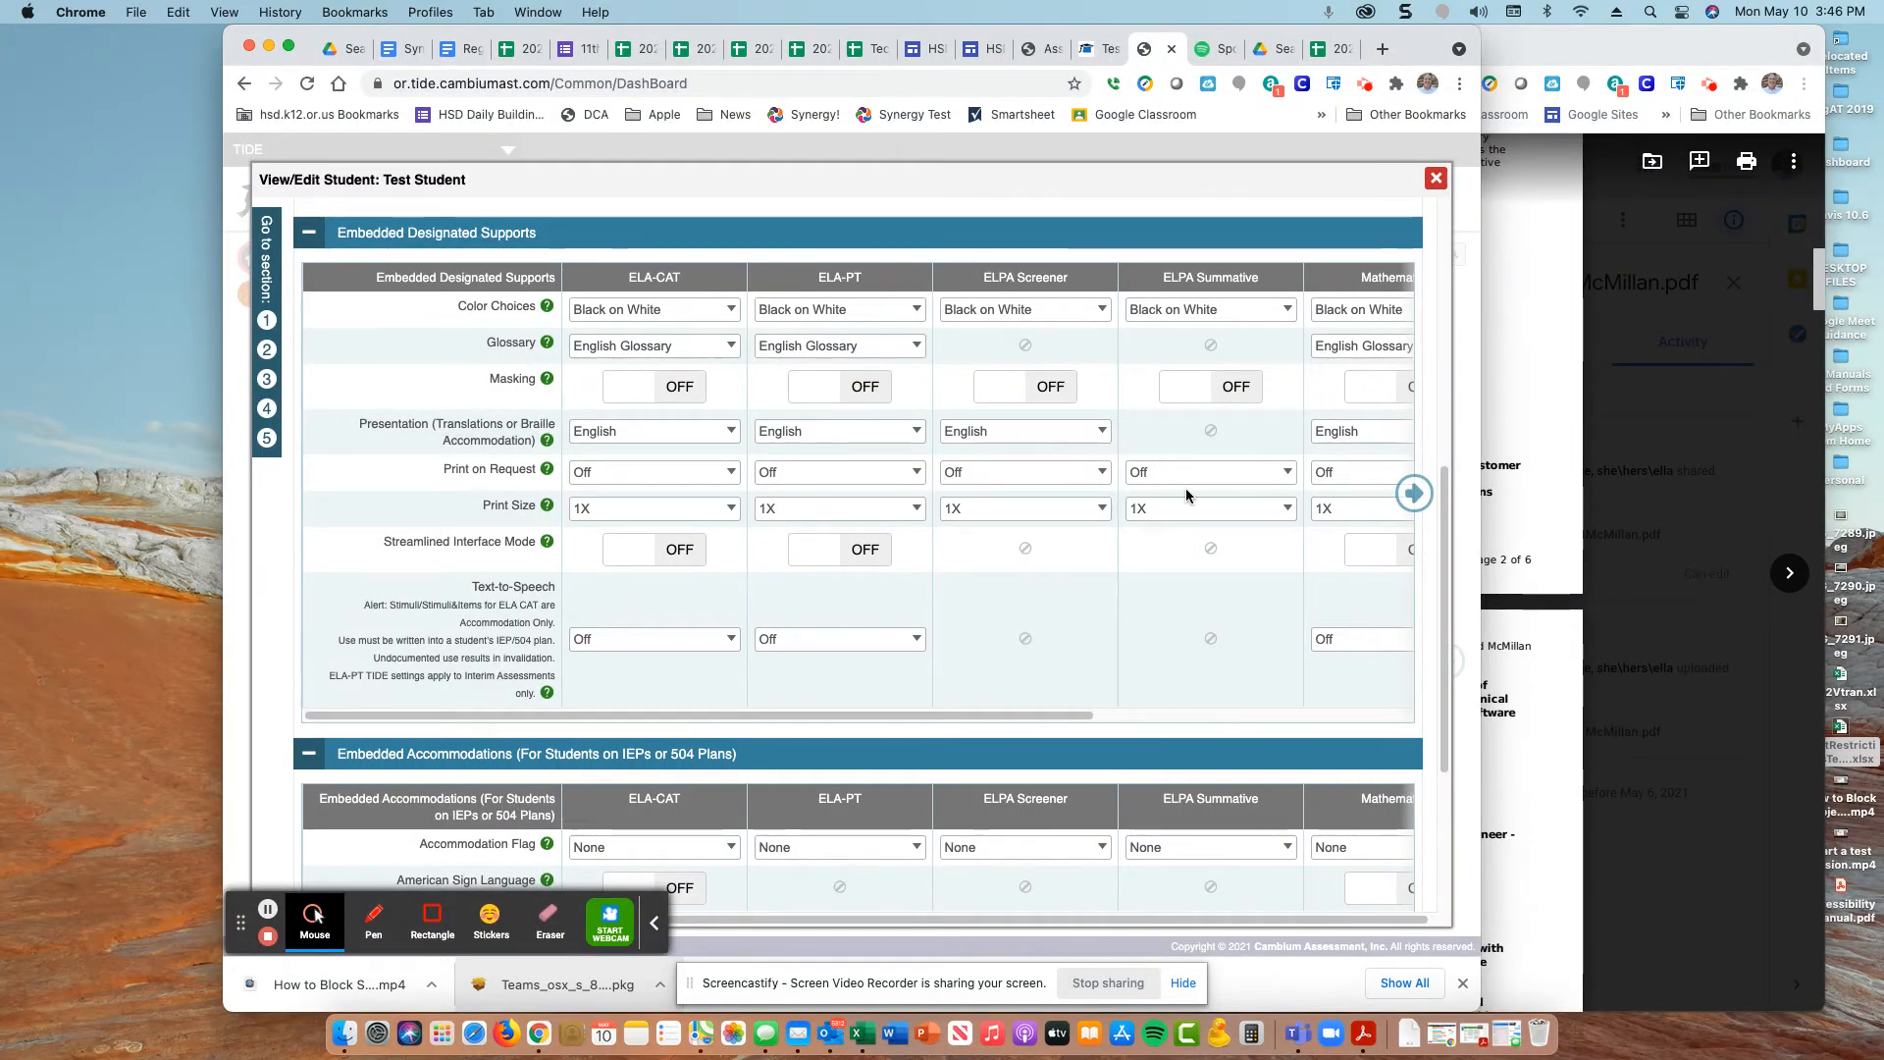
Review the supports table's test columns, then open the ELA-CAT Print on Request choices
{"action": "left_click", "coordinate": [1416, 496]}
{"action": "left_click", "coordinate": [1419, 500]}
{"action": "left_click", "coordinate": [1419, 501]}
{"action": "left_click", "coordinate": [1418, 500]}
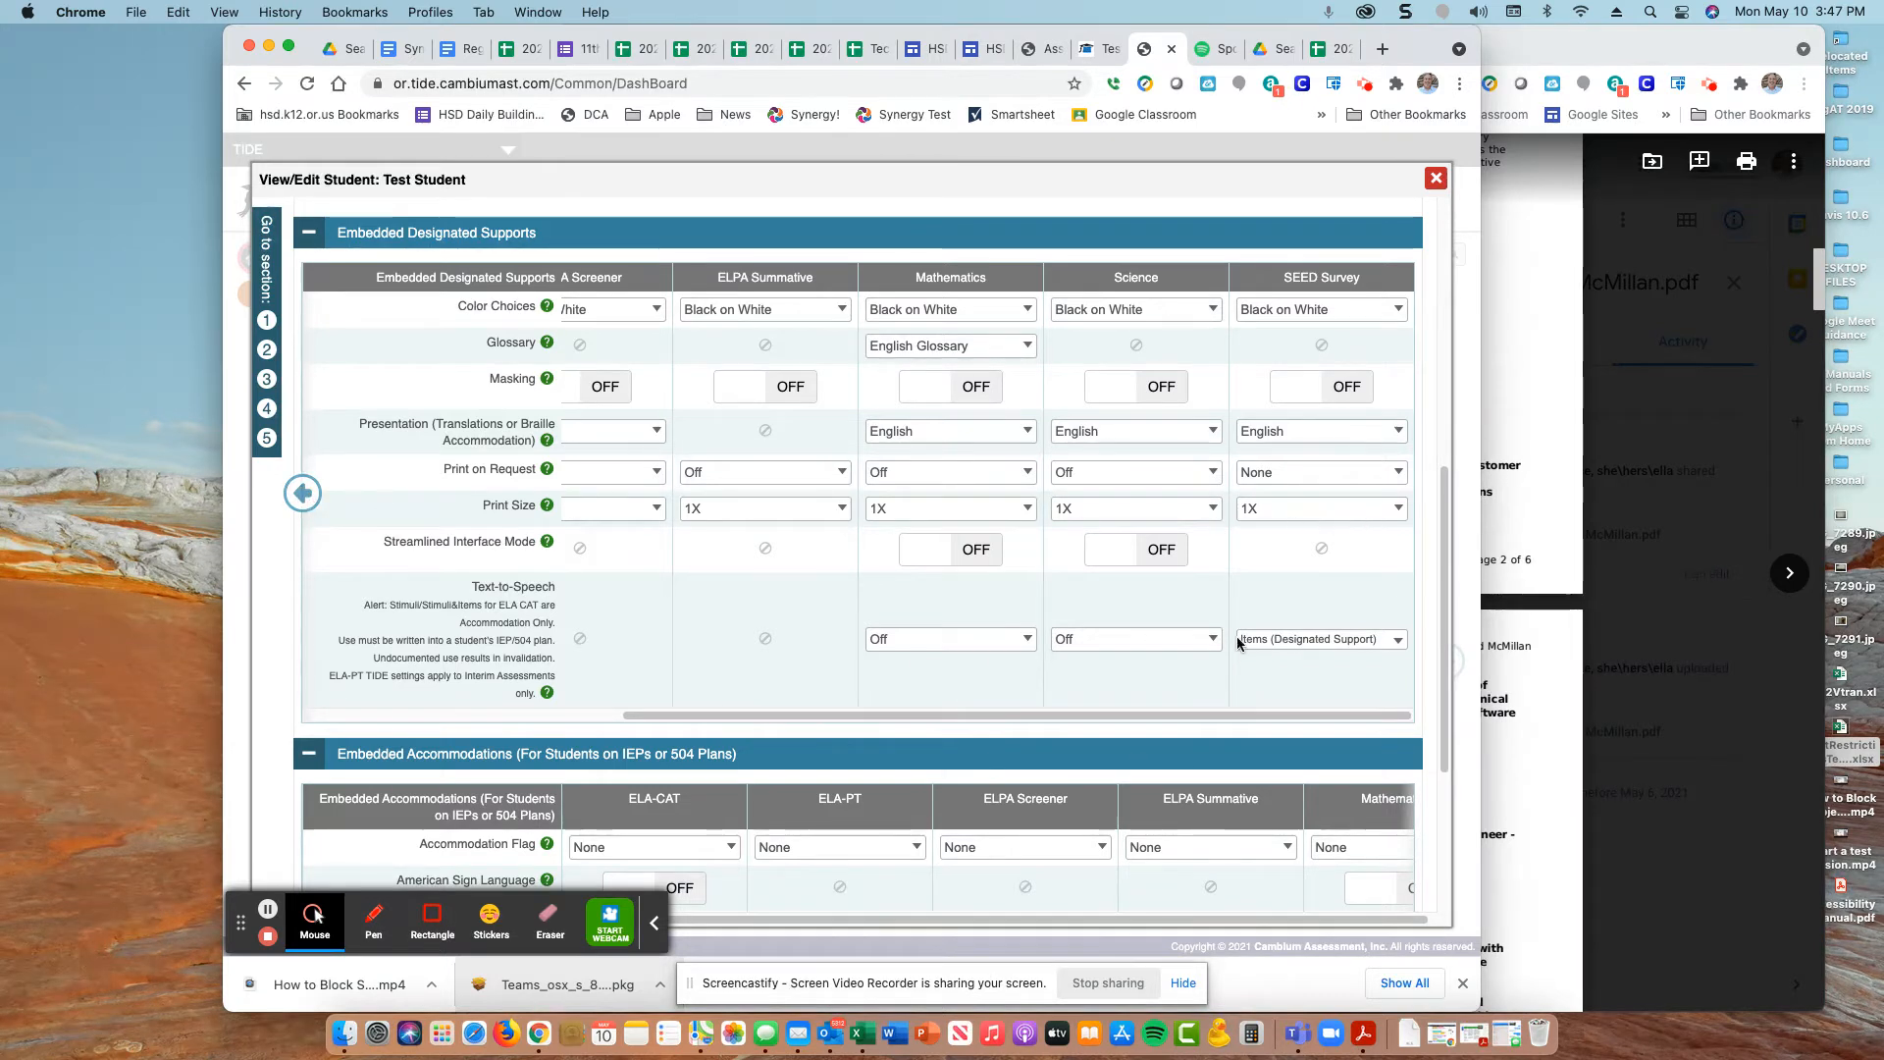
{"action": "left_click_drag", "start_coordinate": [895, 916], "coordinate": [622, 874]}
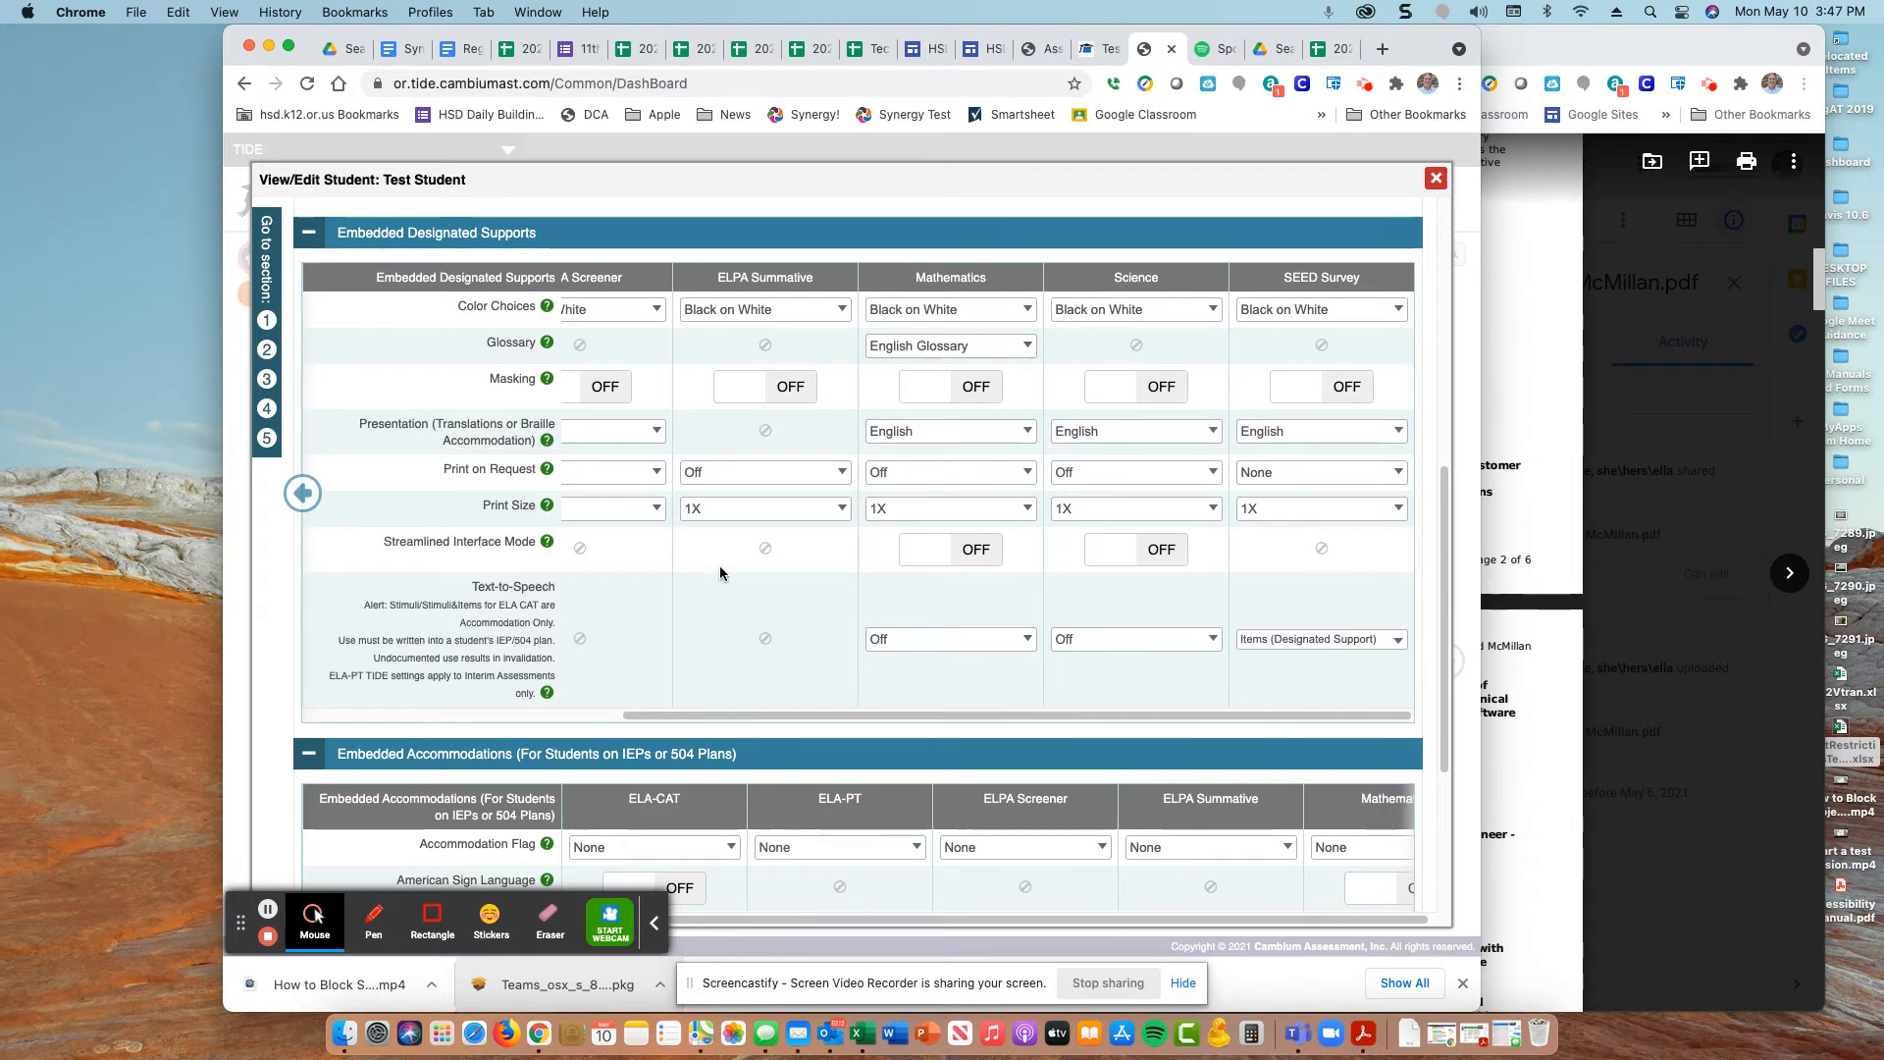
{"action": "left_click", "coordinate": [304, 494]}
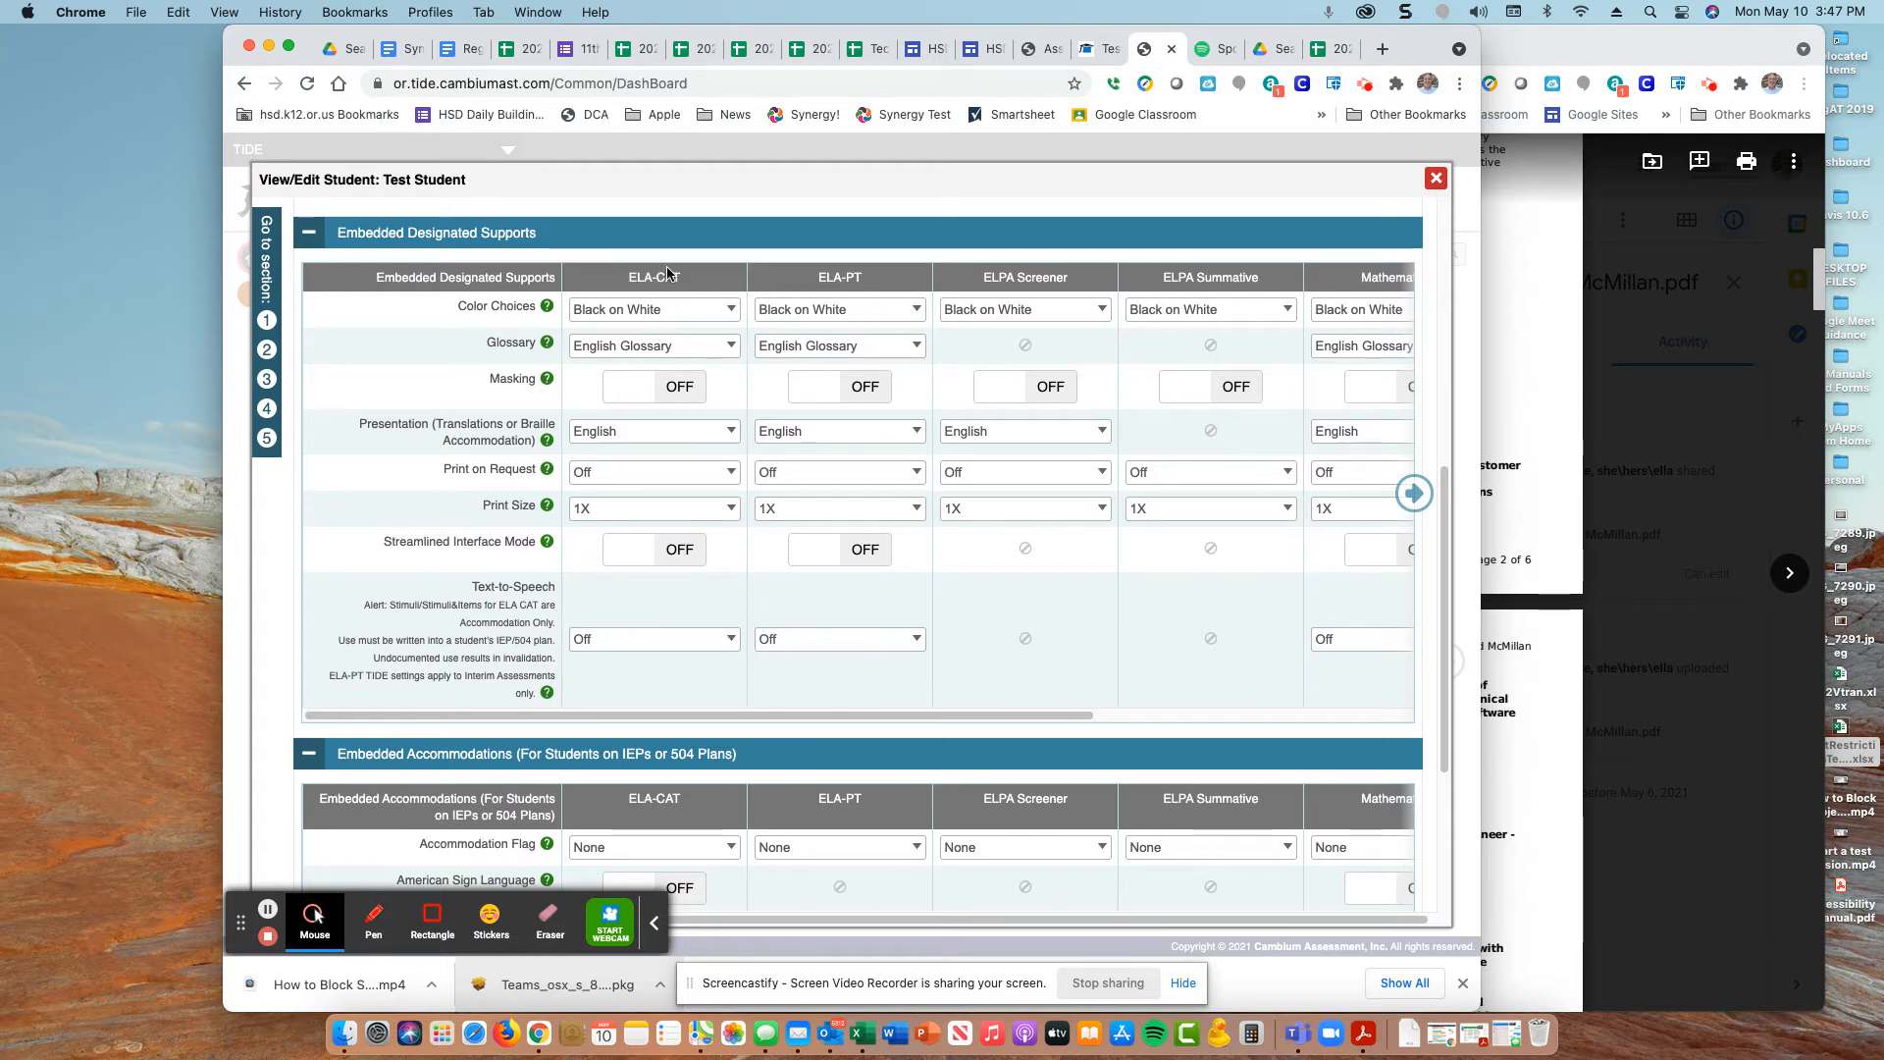
{"action": "mouse_move", "coordinate": [626, 278]}
{"action": "left_mouse_down"}
{"action": "mouse_move", "coordinate": [696, 281]}
{"action": "mouse_move", "coordinate": [650, 278]}
{"action": "left_mouse_up"}
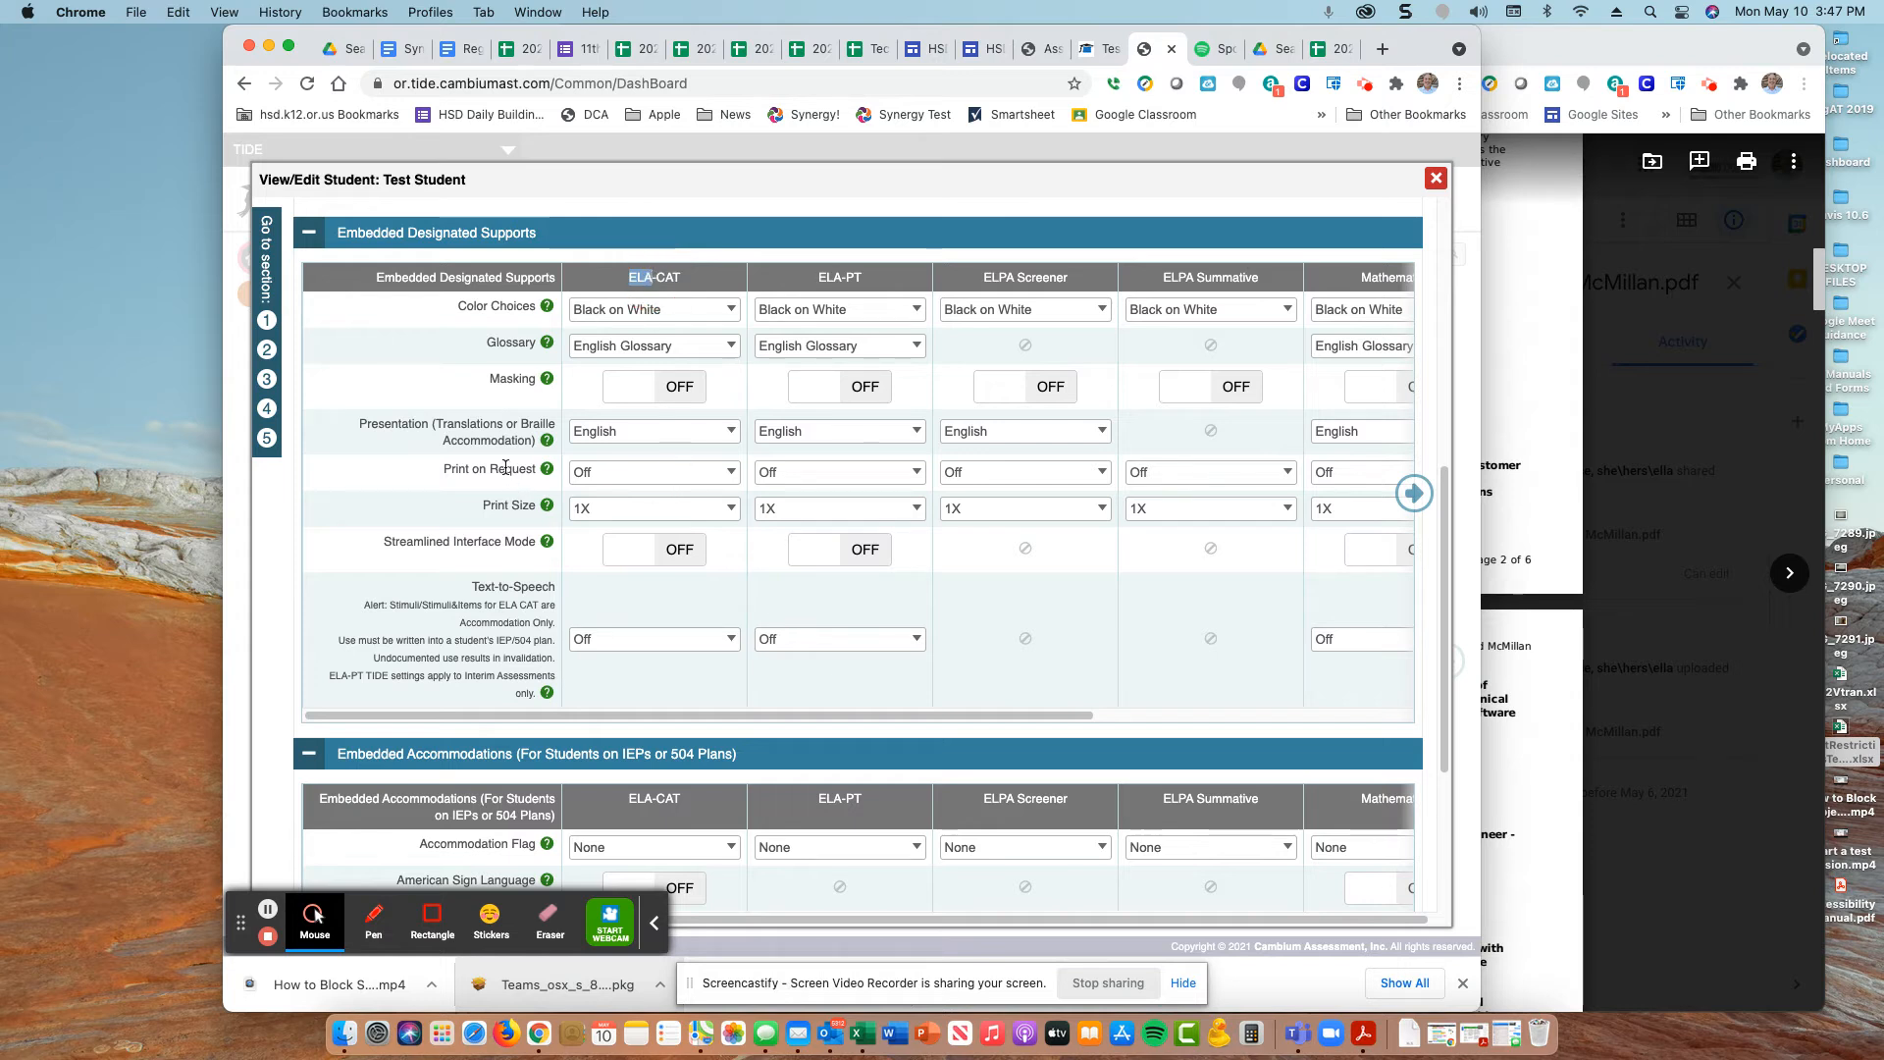
{"action": "left_click", "coordinate": [731, 473]}
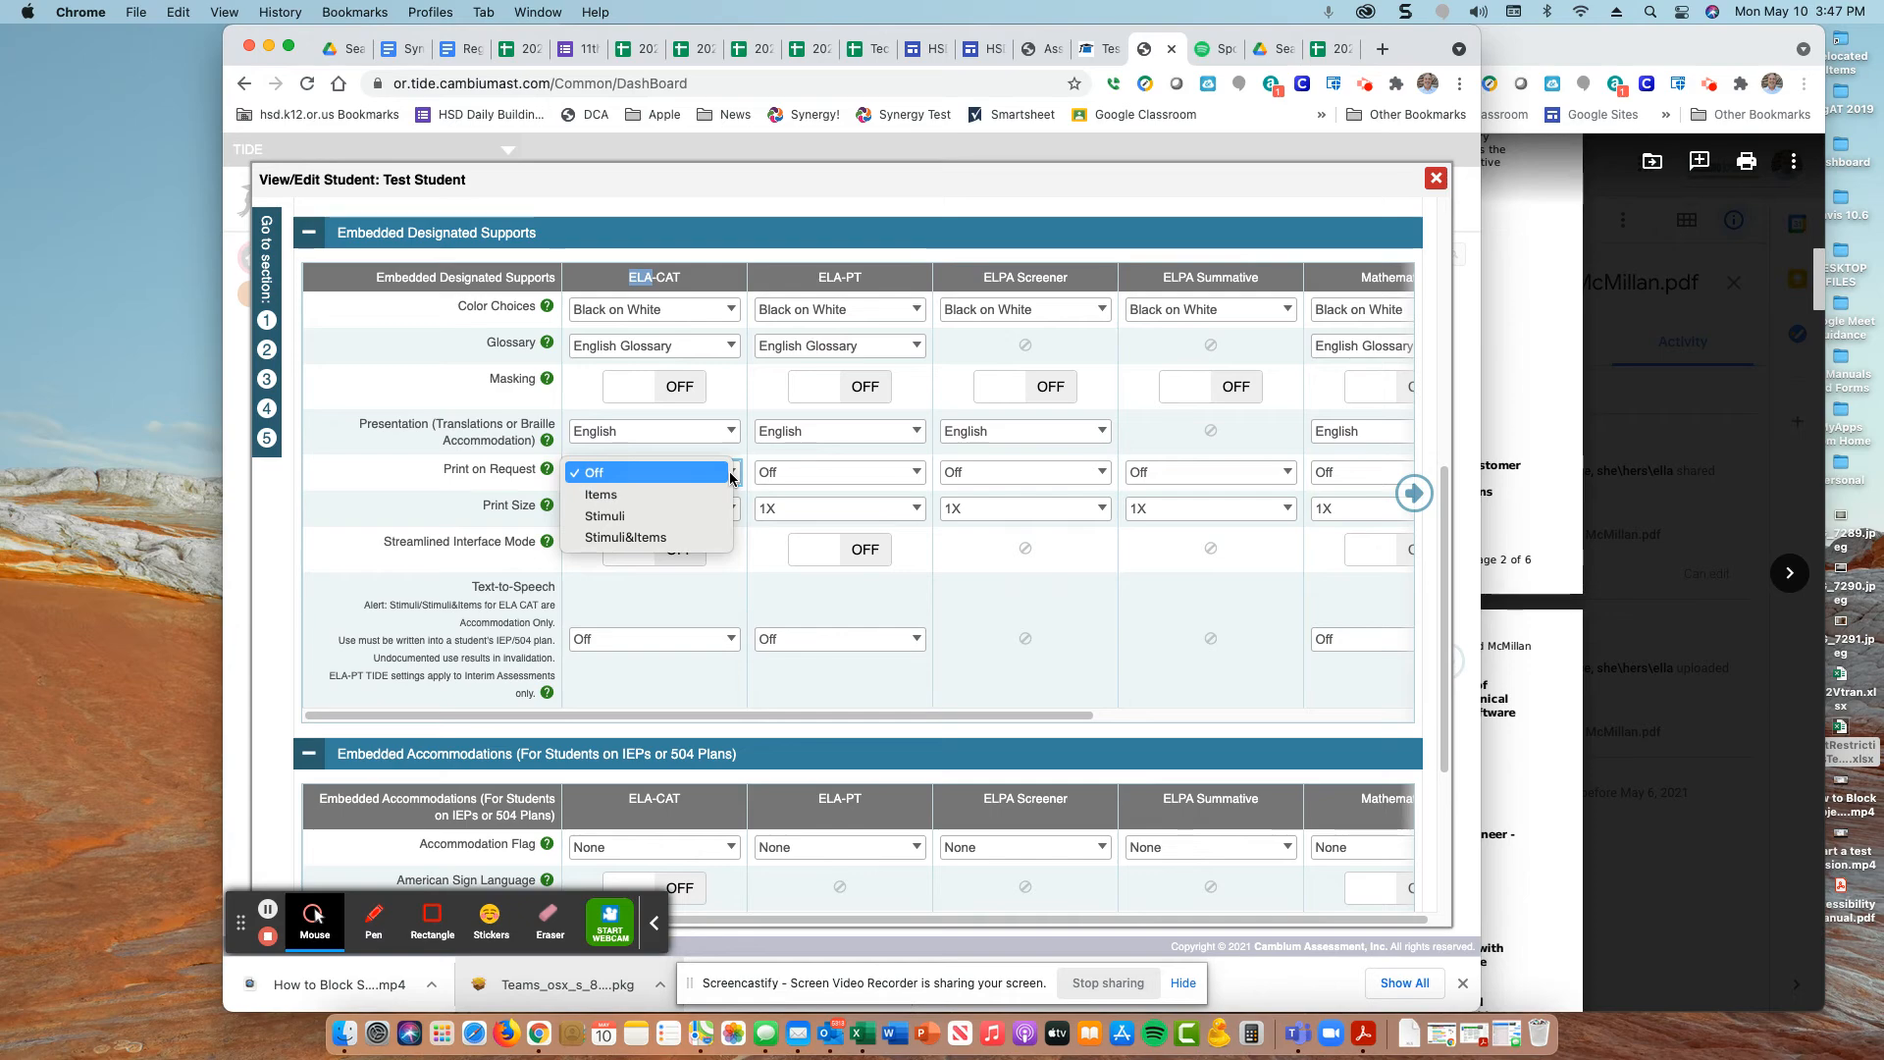
Set ELA-CAT Print on Request to Items and Print Size to 2.5X
{"action": "left_click", "coordinate": [676, 498]}
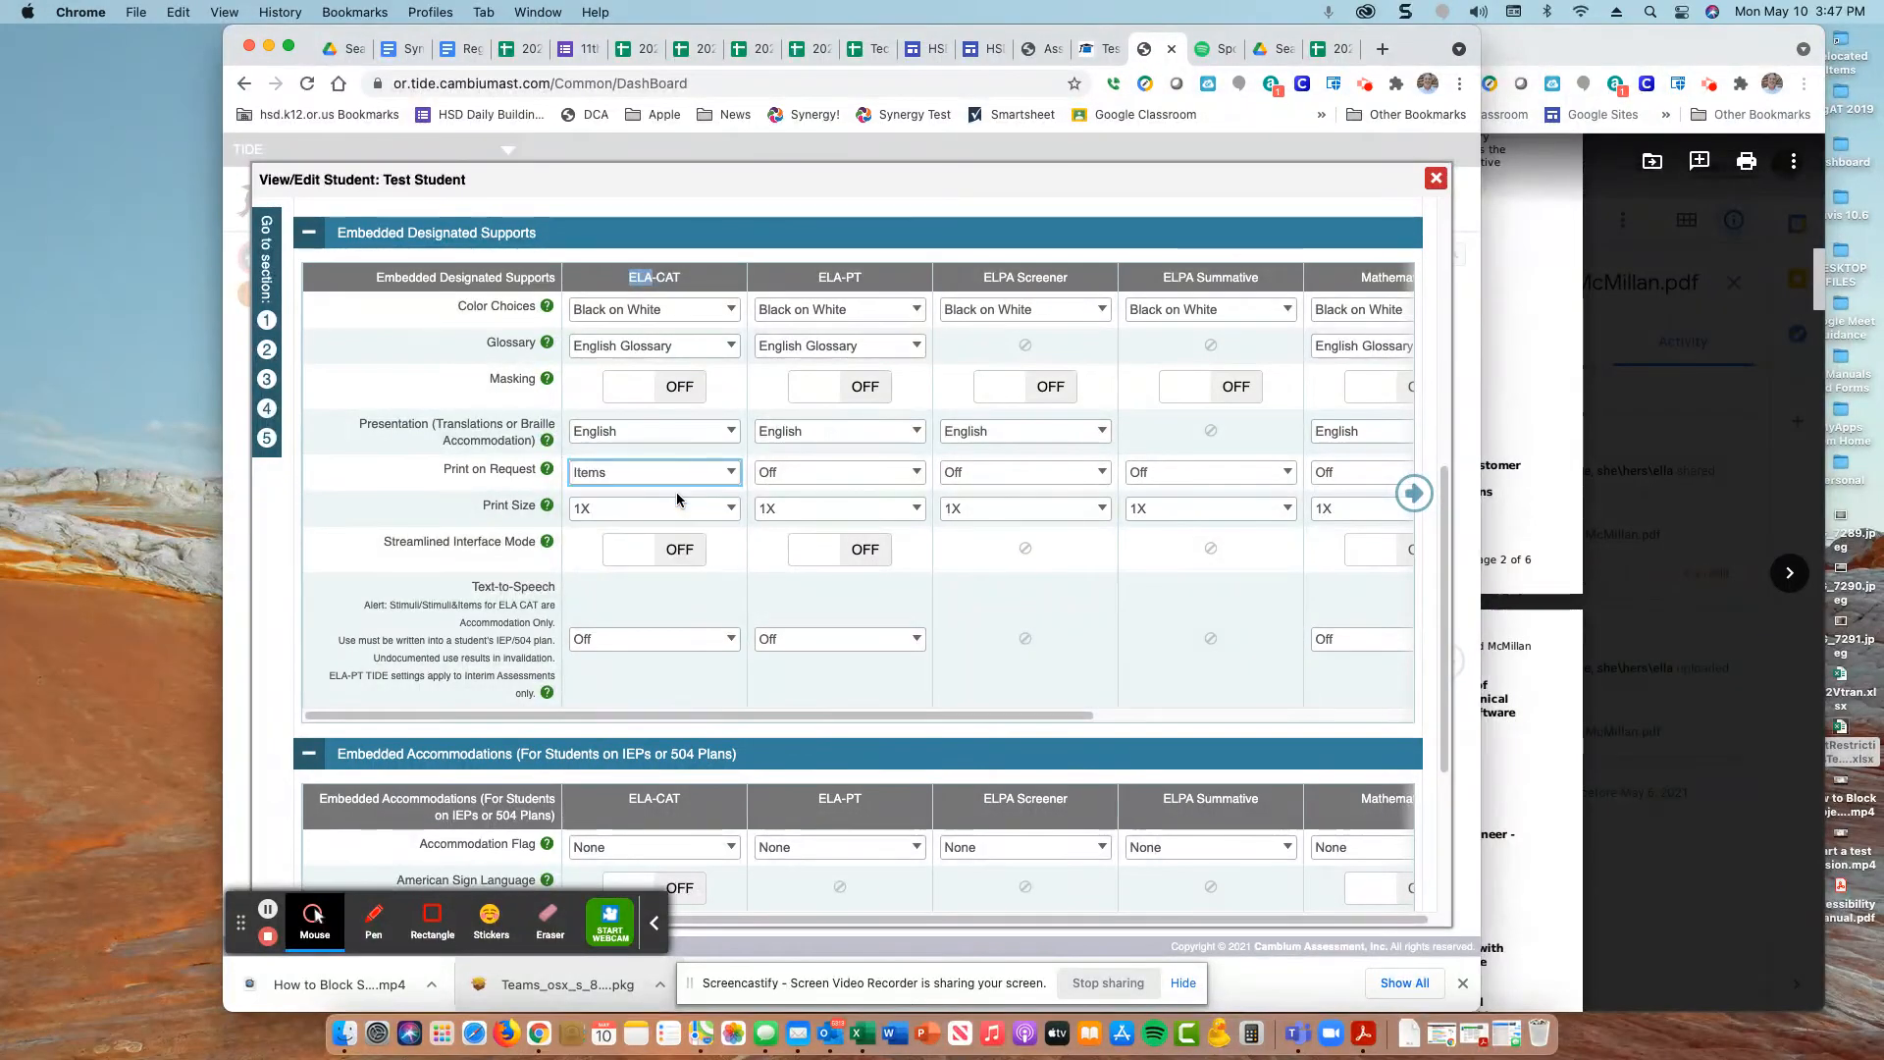
{"action": "left_click", "coordinate": [730, 508]}
{"action": "left_click", "coordinate": [684, 575]}
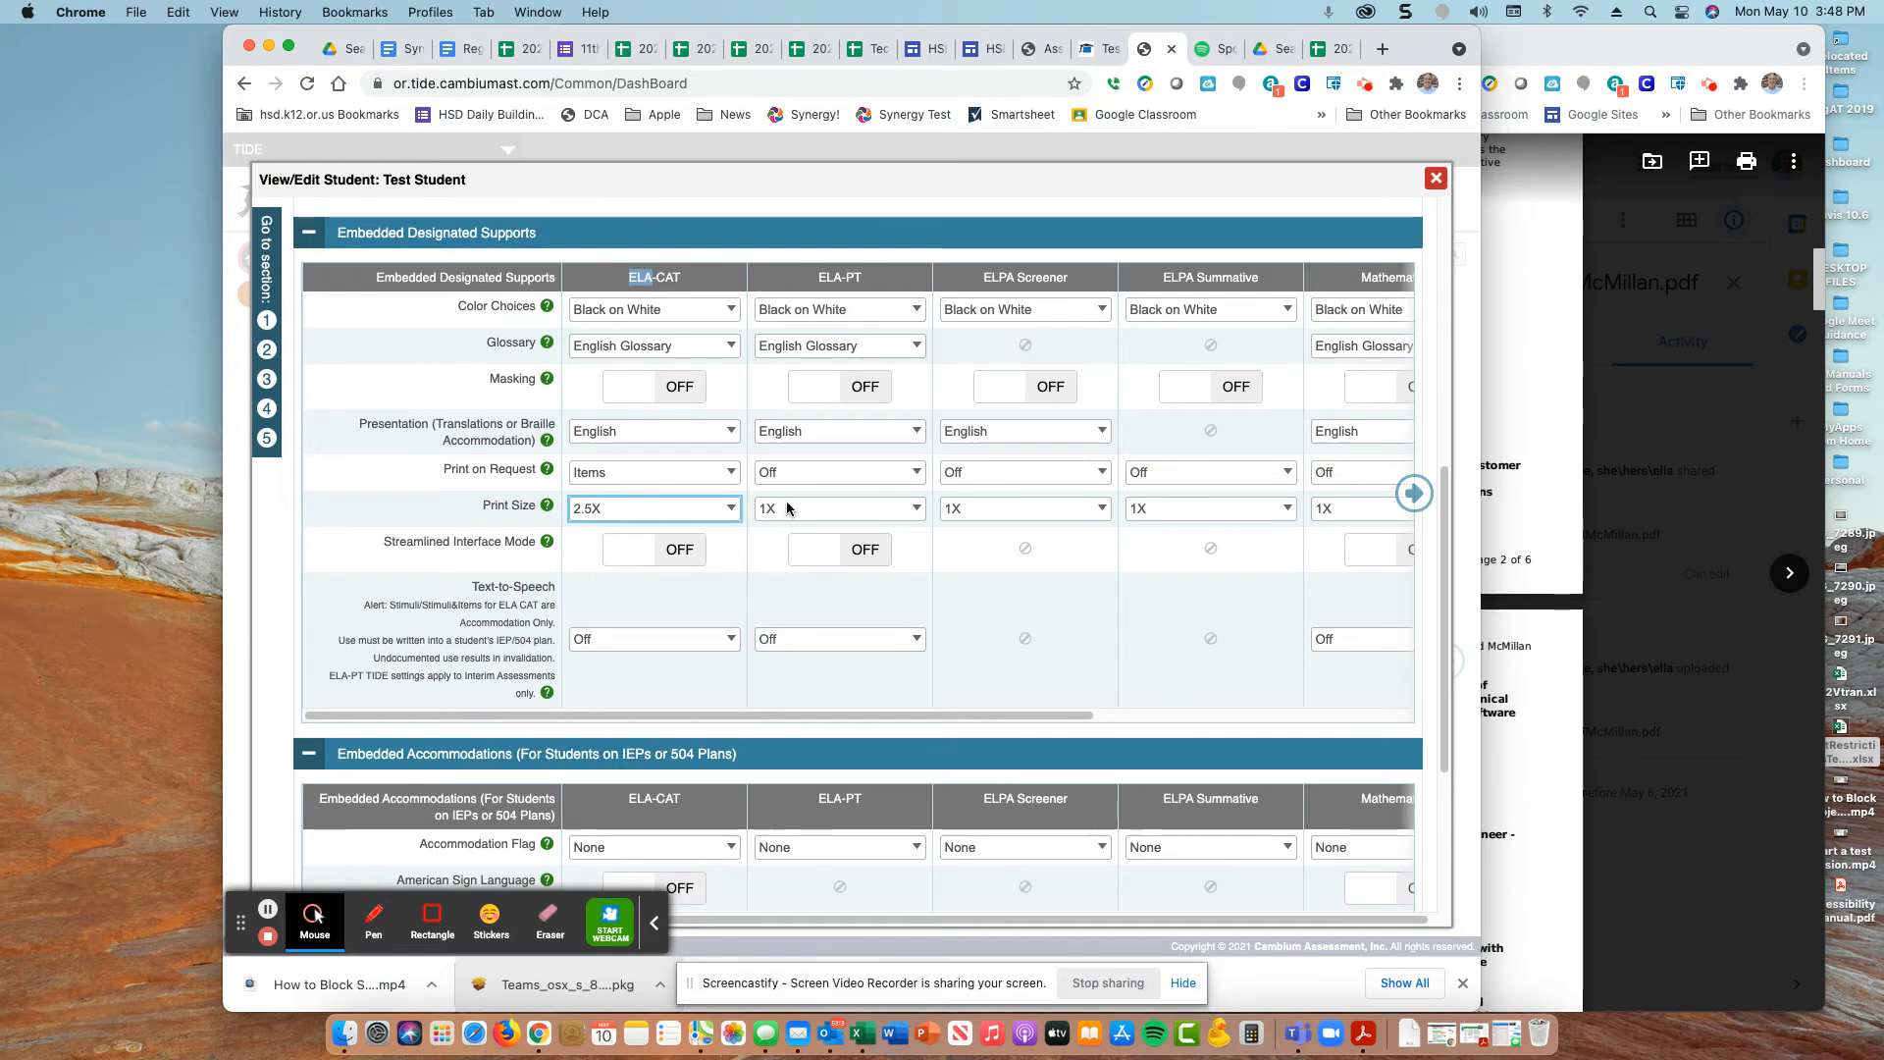
{"action": "scroll", "coordinate": [786, 507], "scroll_direction": "up", "scroll_amount": 5}
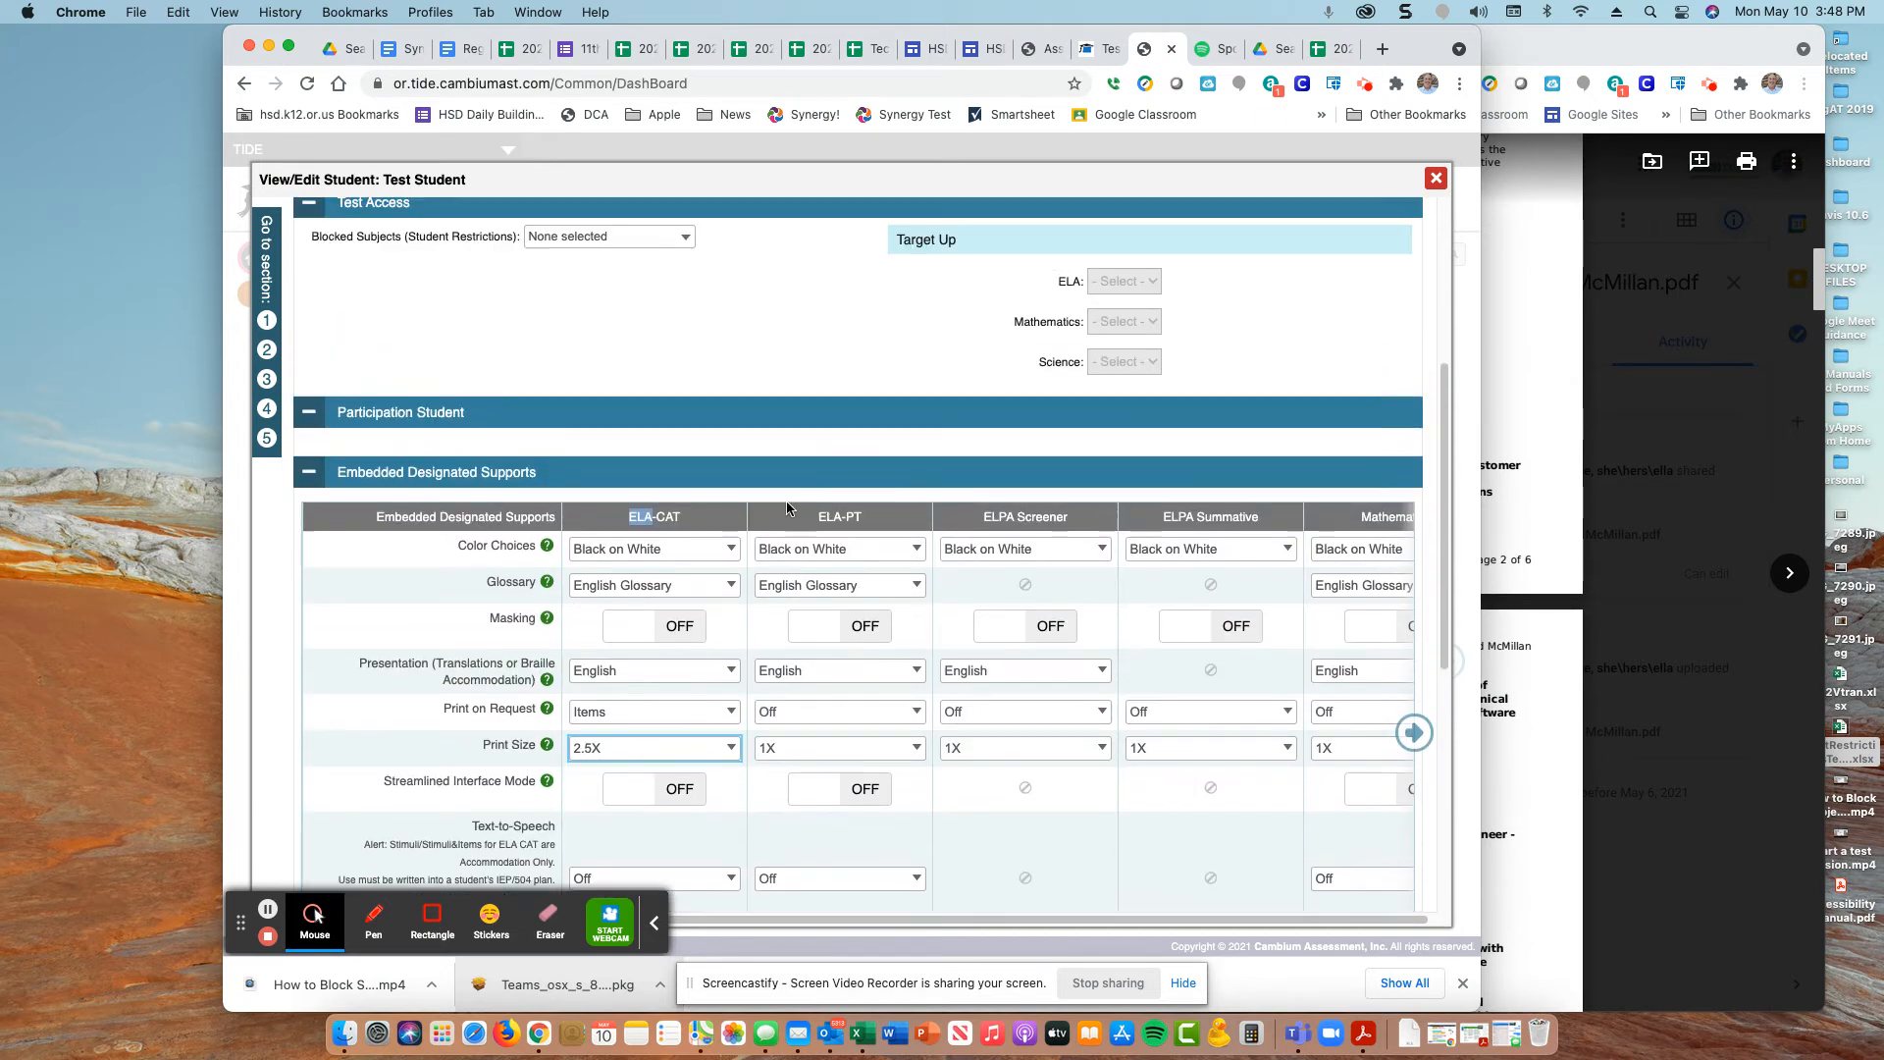
{"action": "scroll", "coordinate": [786, 507], "scroll_direction": "down", "scroll_amount": 10}
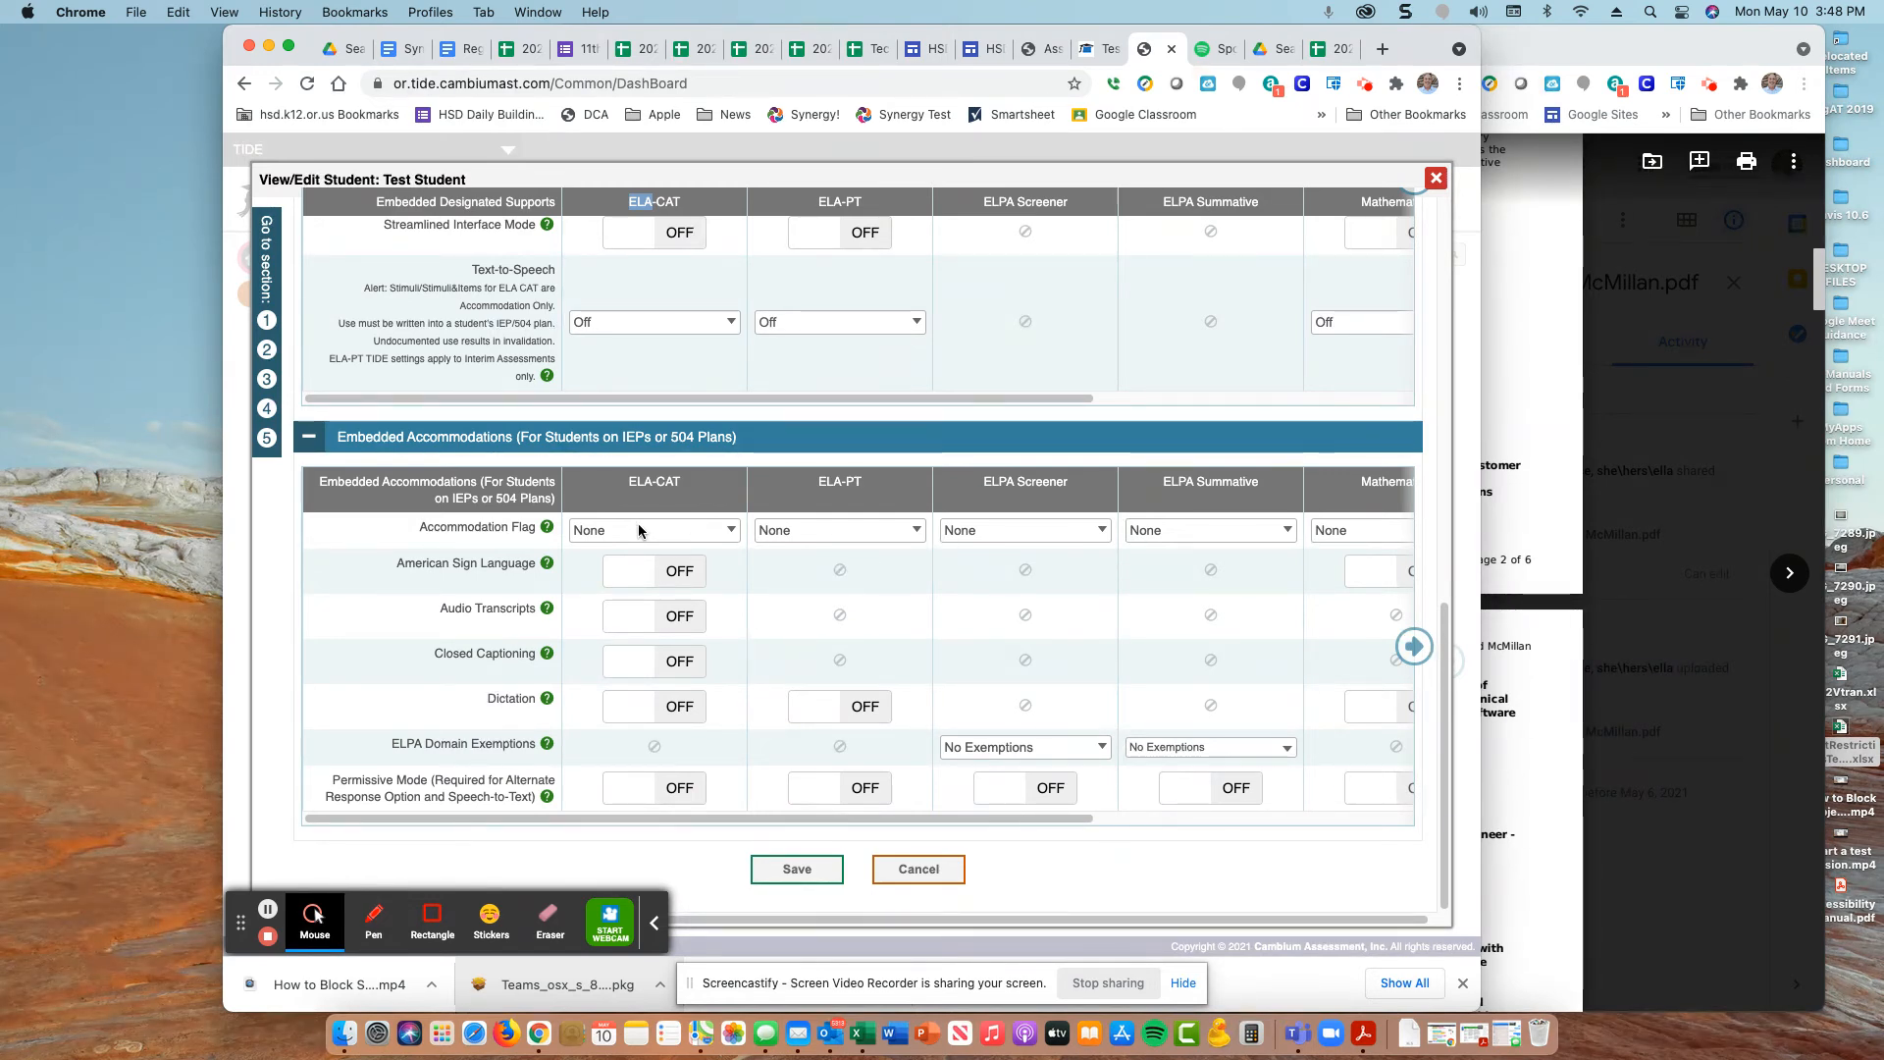
Change the ELA-CAT Accommodation Flag to One or More and save the student's settings
{"action": "left_click_drag", "start_coordinate": [420, 529], "coordinate": [541, 533]}
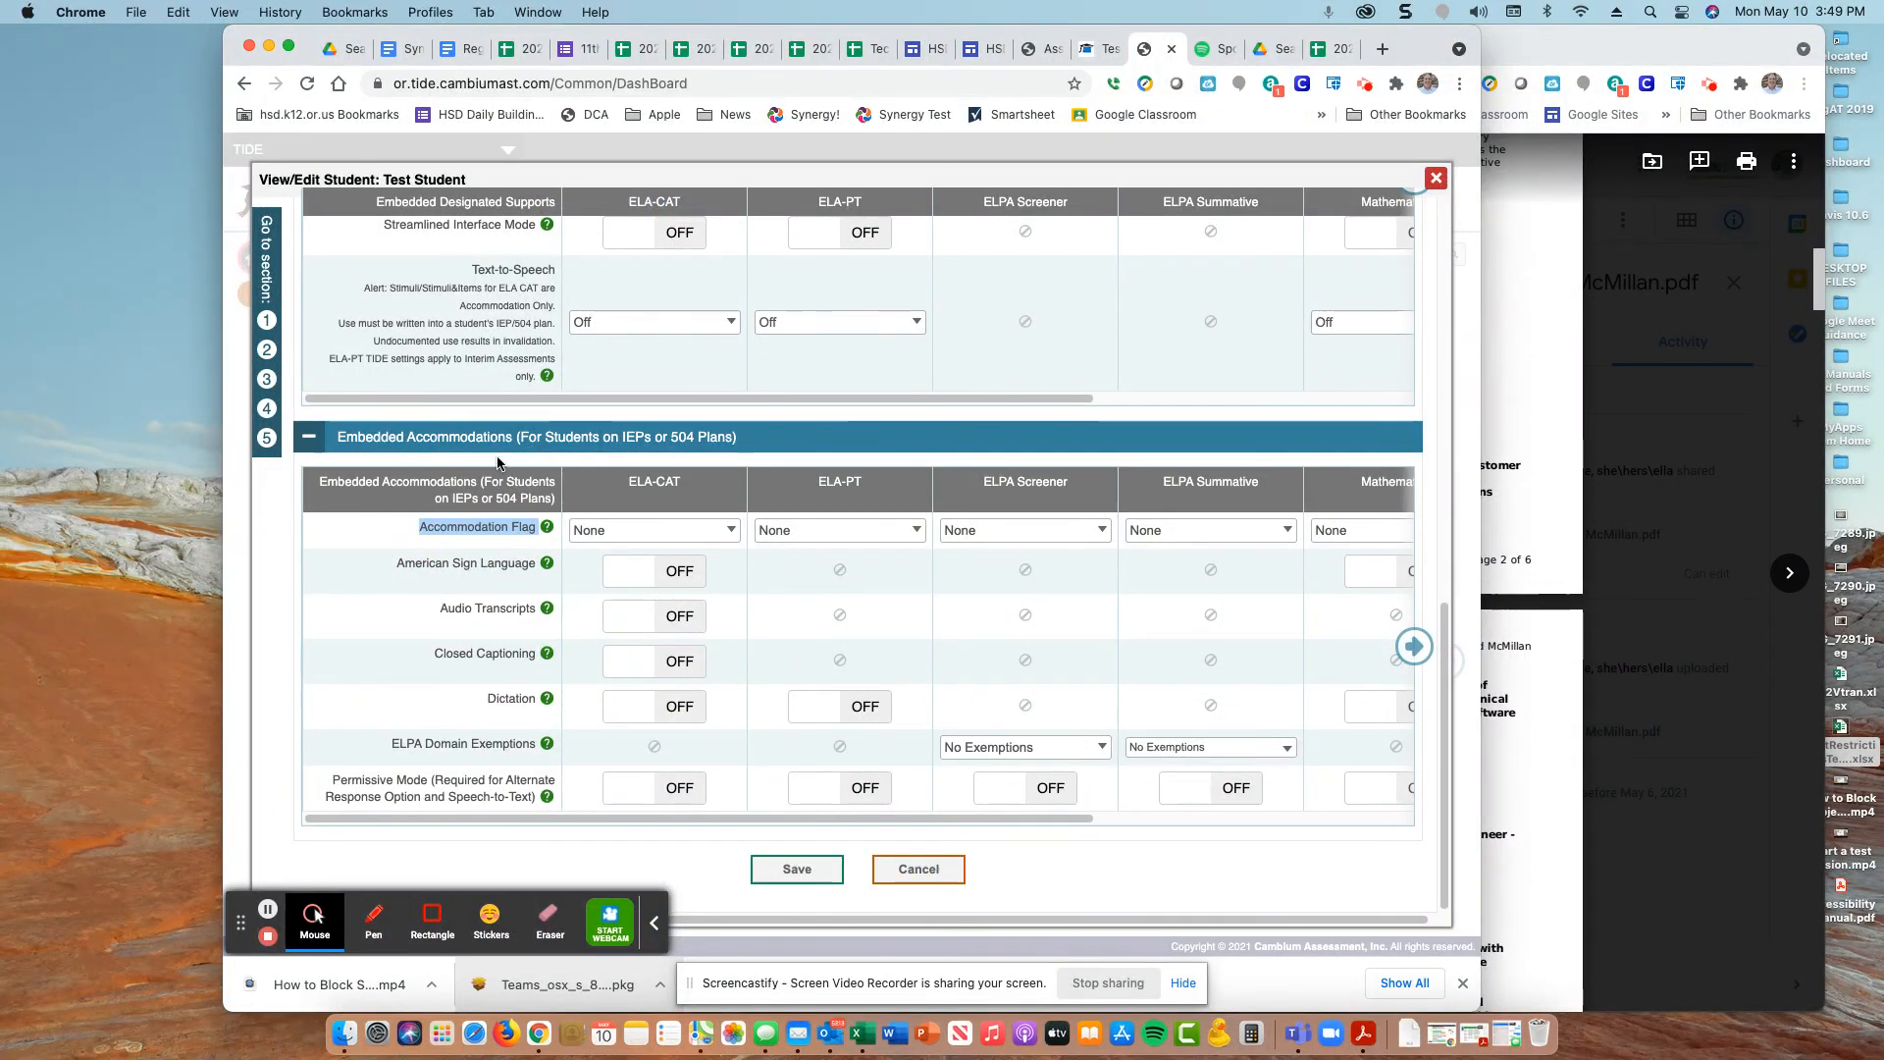
{"action": "left_click", "coordinate": [731, 530]}
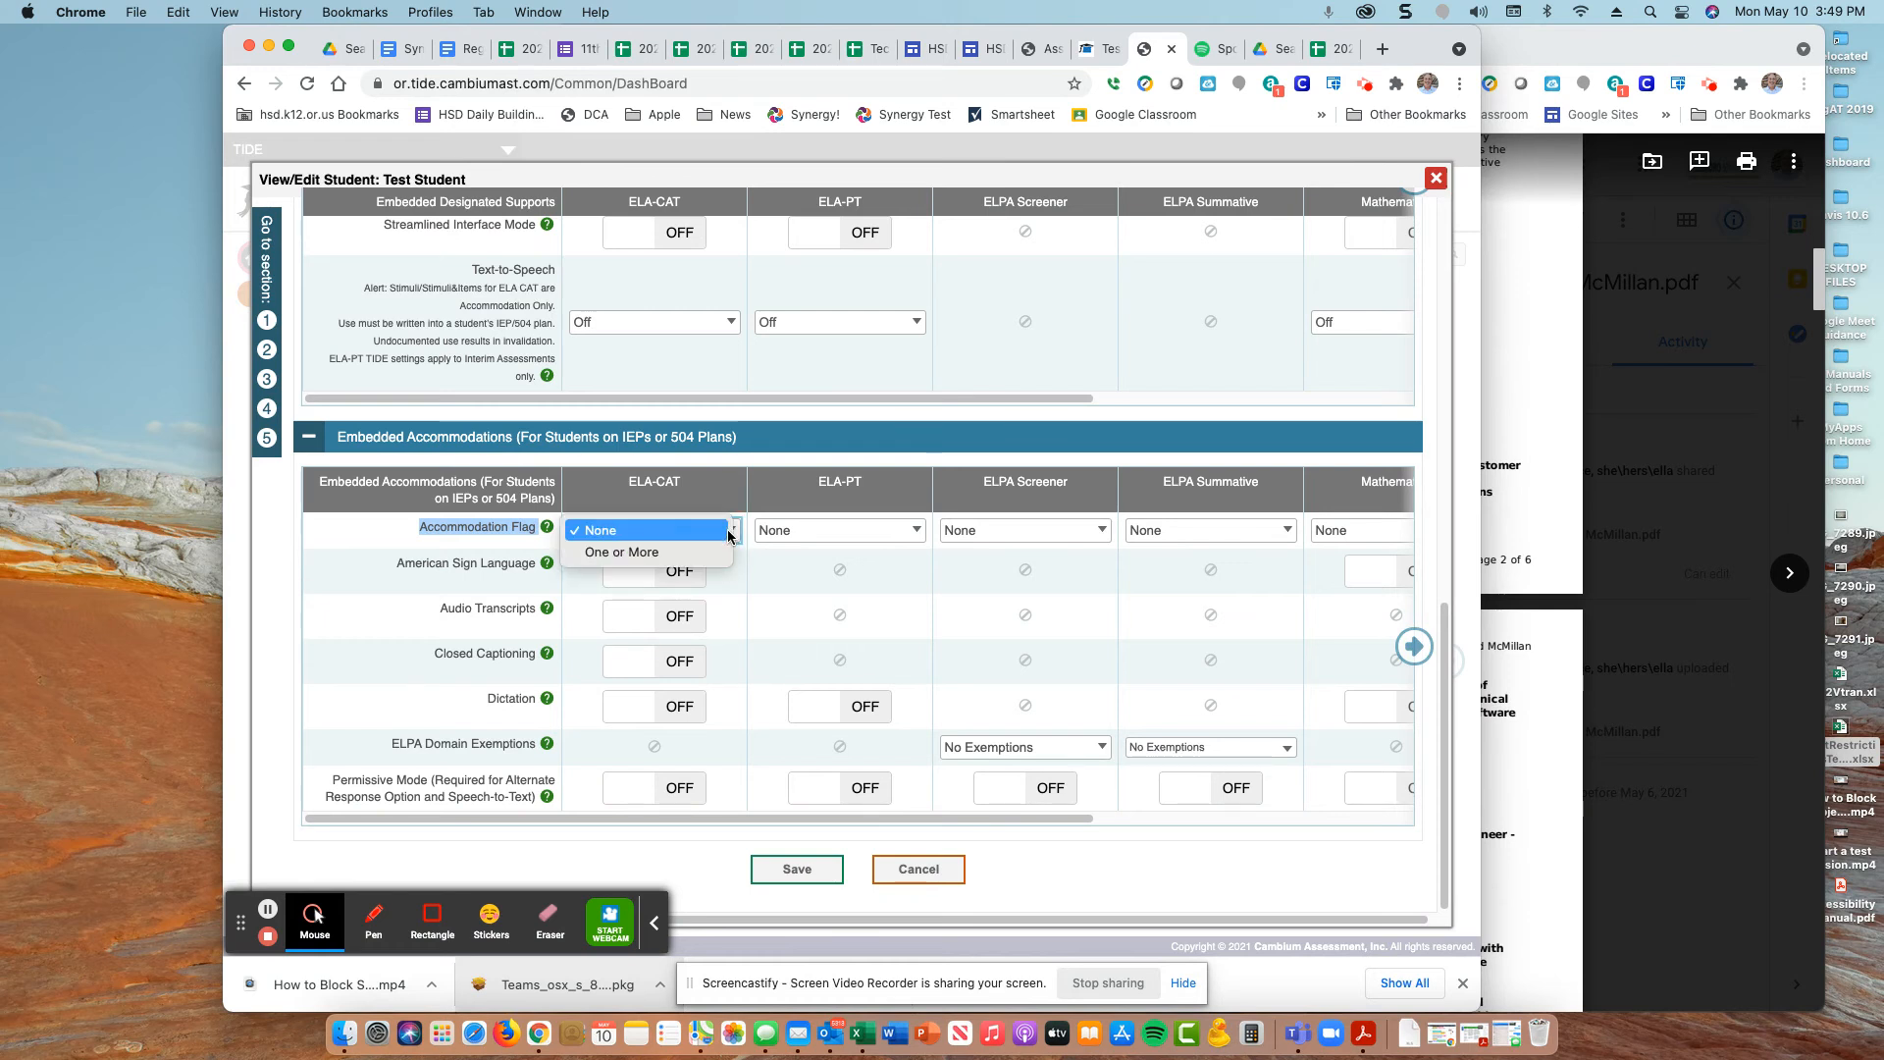
{"action": "left_click", "coordinate": [702, 552]}
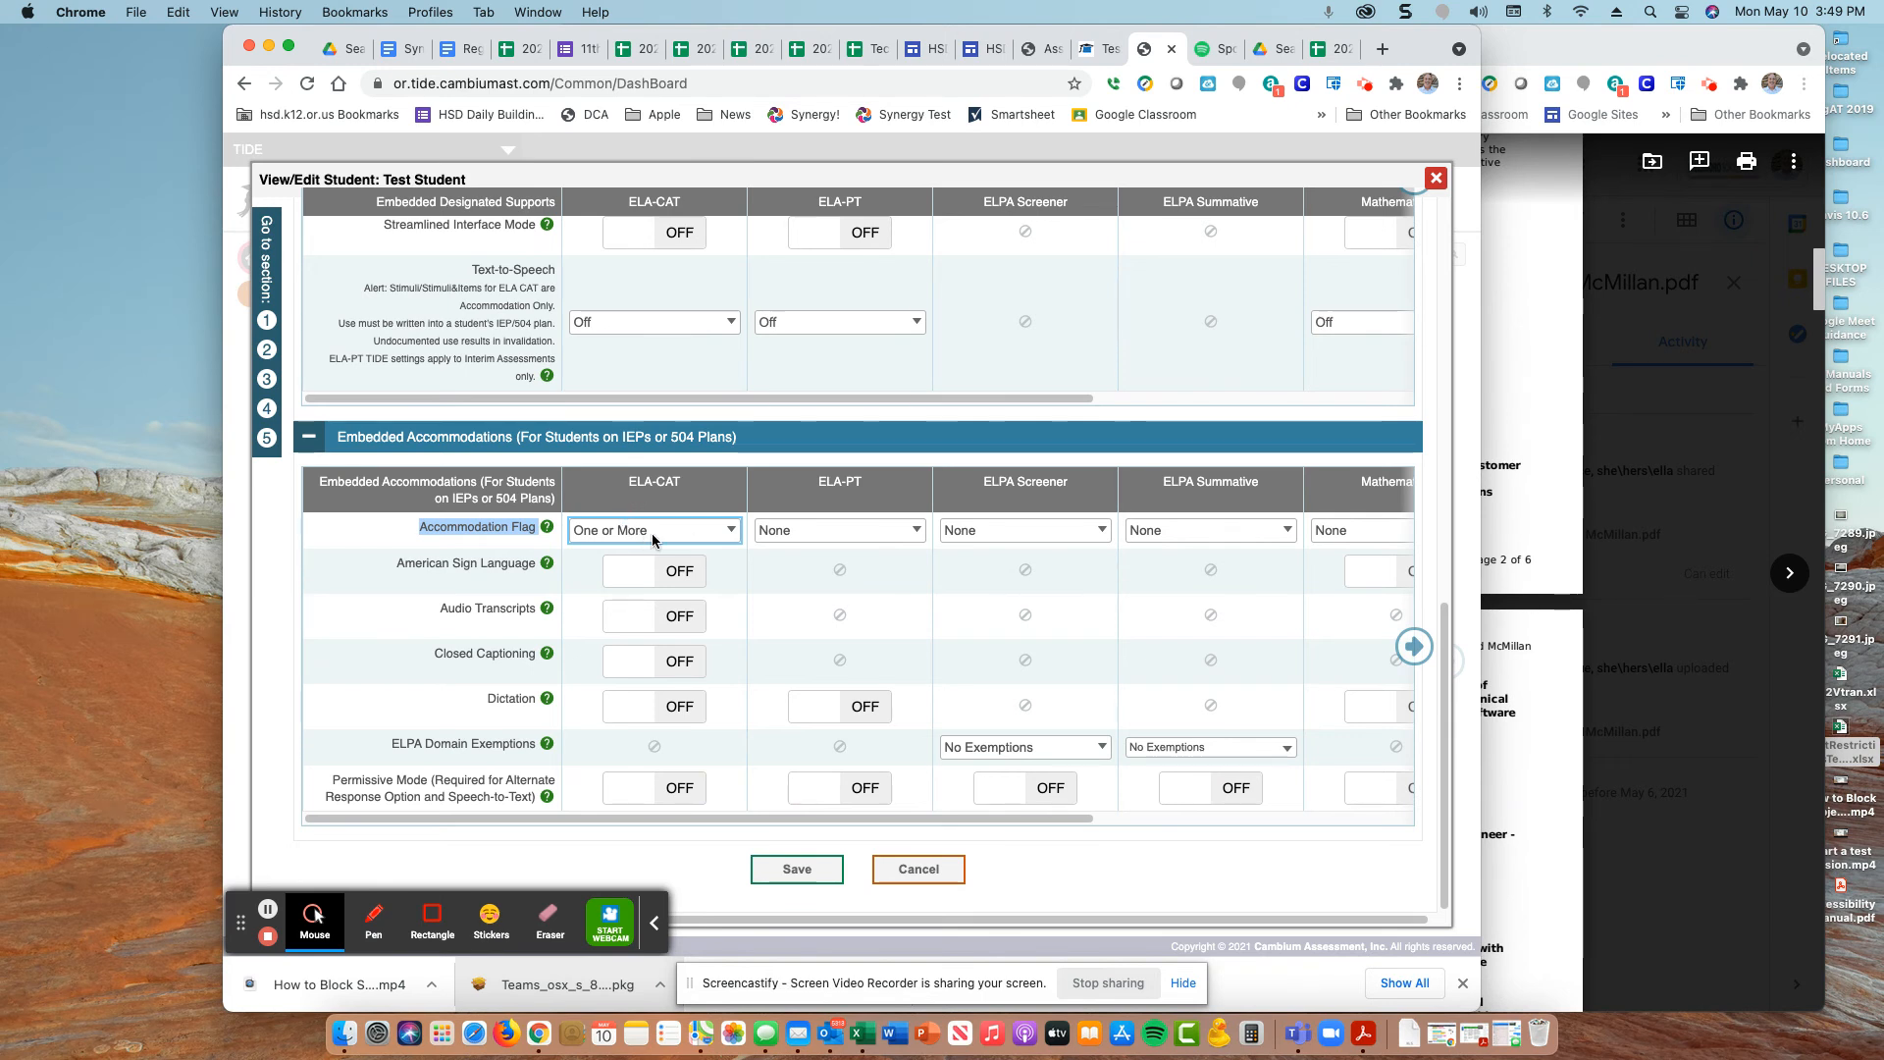
{"action": "left_click", "coordinate": [802, 867]}
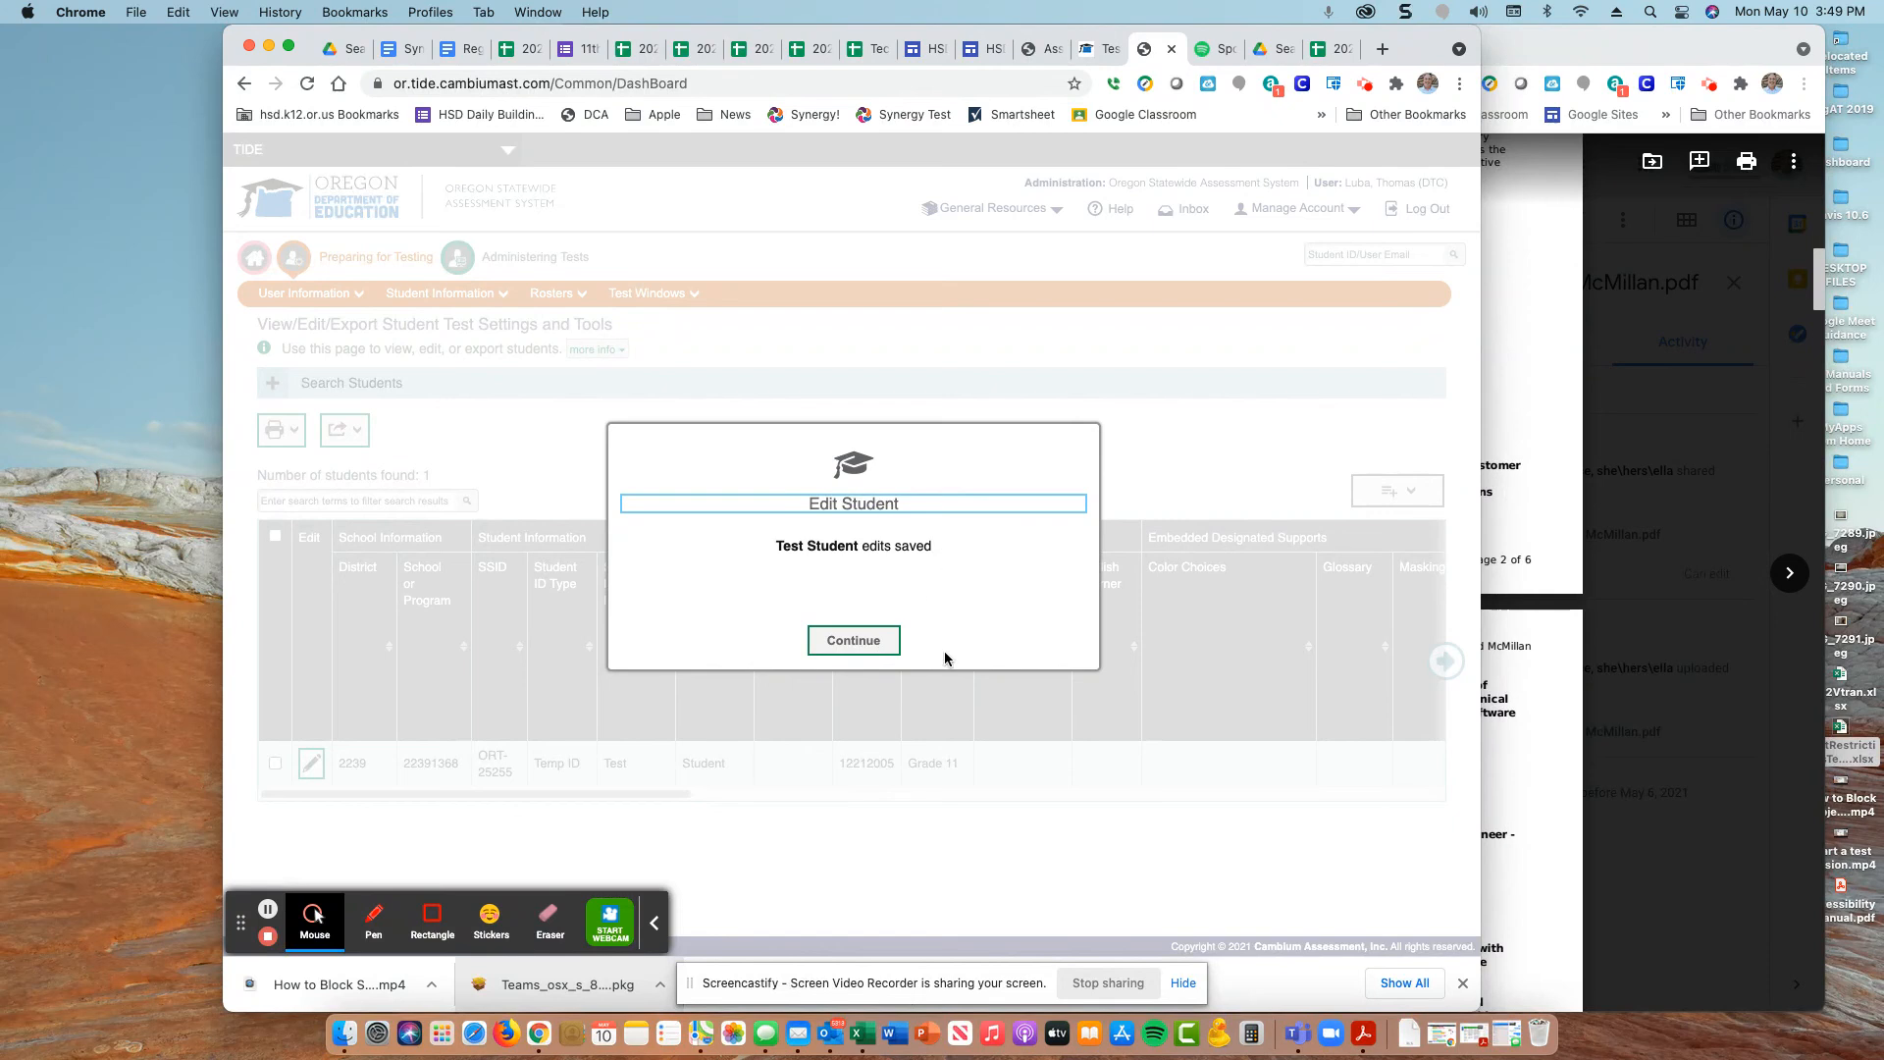
Dismiss the confirmation and check the row shows EL:Items, EL:2.5X and EL:One or More
{"action": "left_click", "coordinate": [873, 653]}
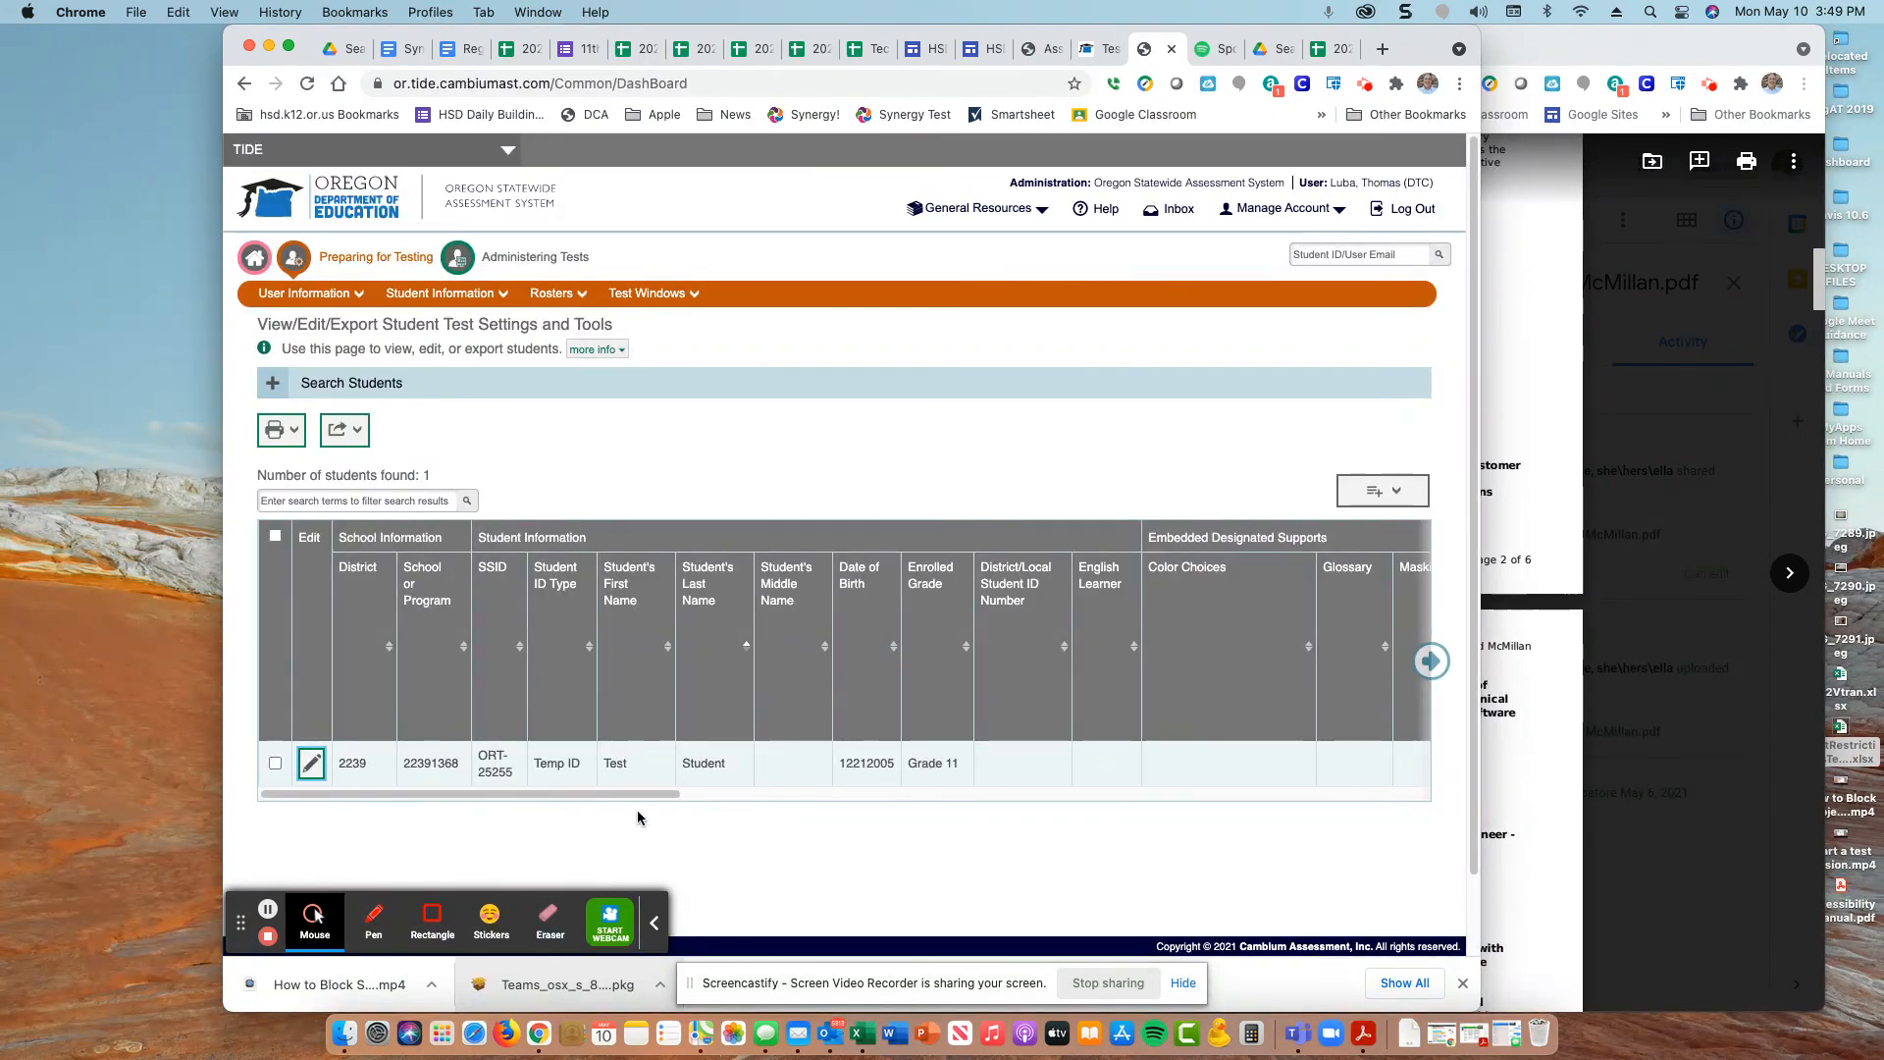
{"action": "left_click_drag", "start_coordinate": [449, 792], "coordinate": [797, 785]}
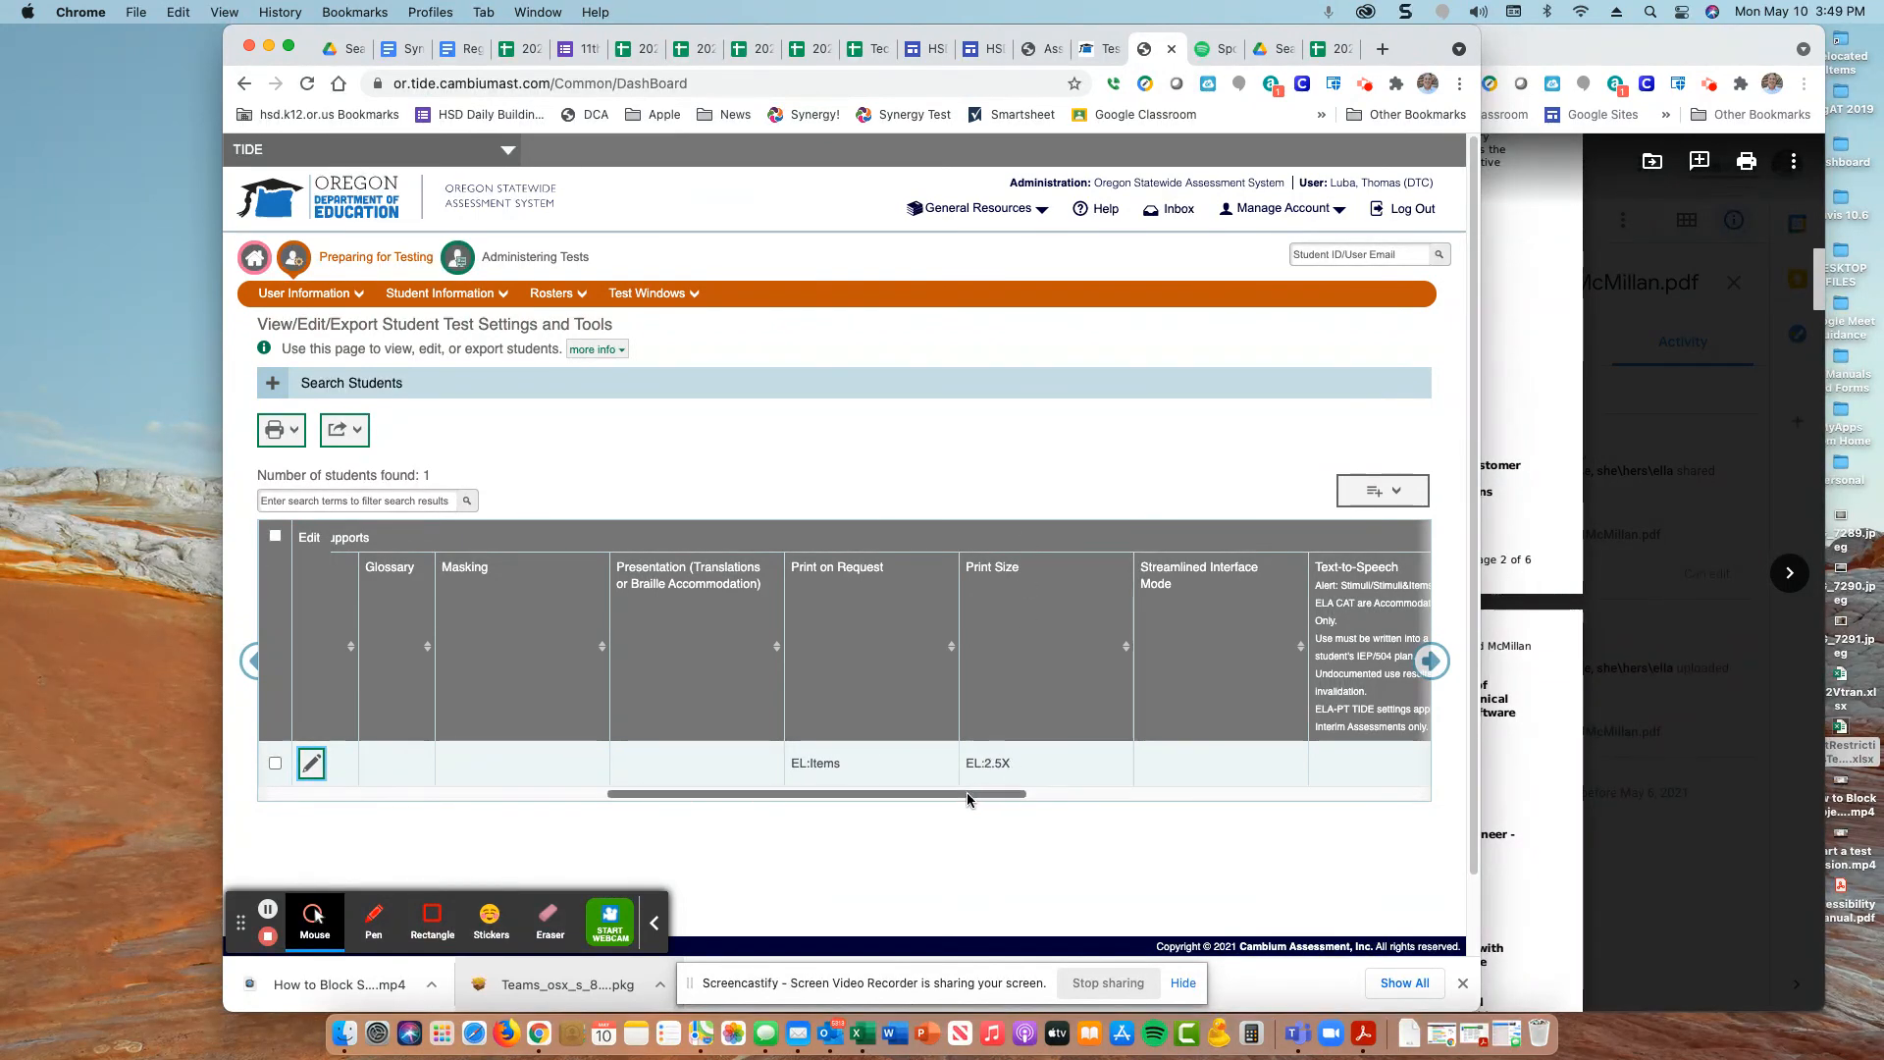
{"action": "left_click_drag", "start_coordinate": [967, 792], "coordinate": [1338, 744]}
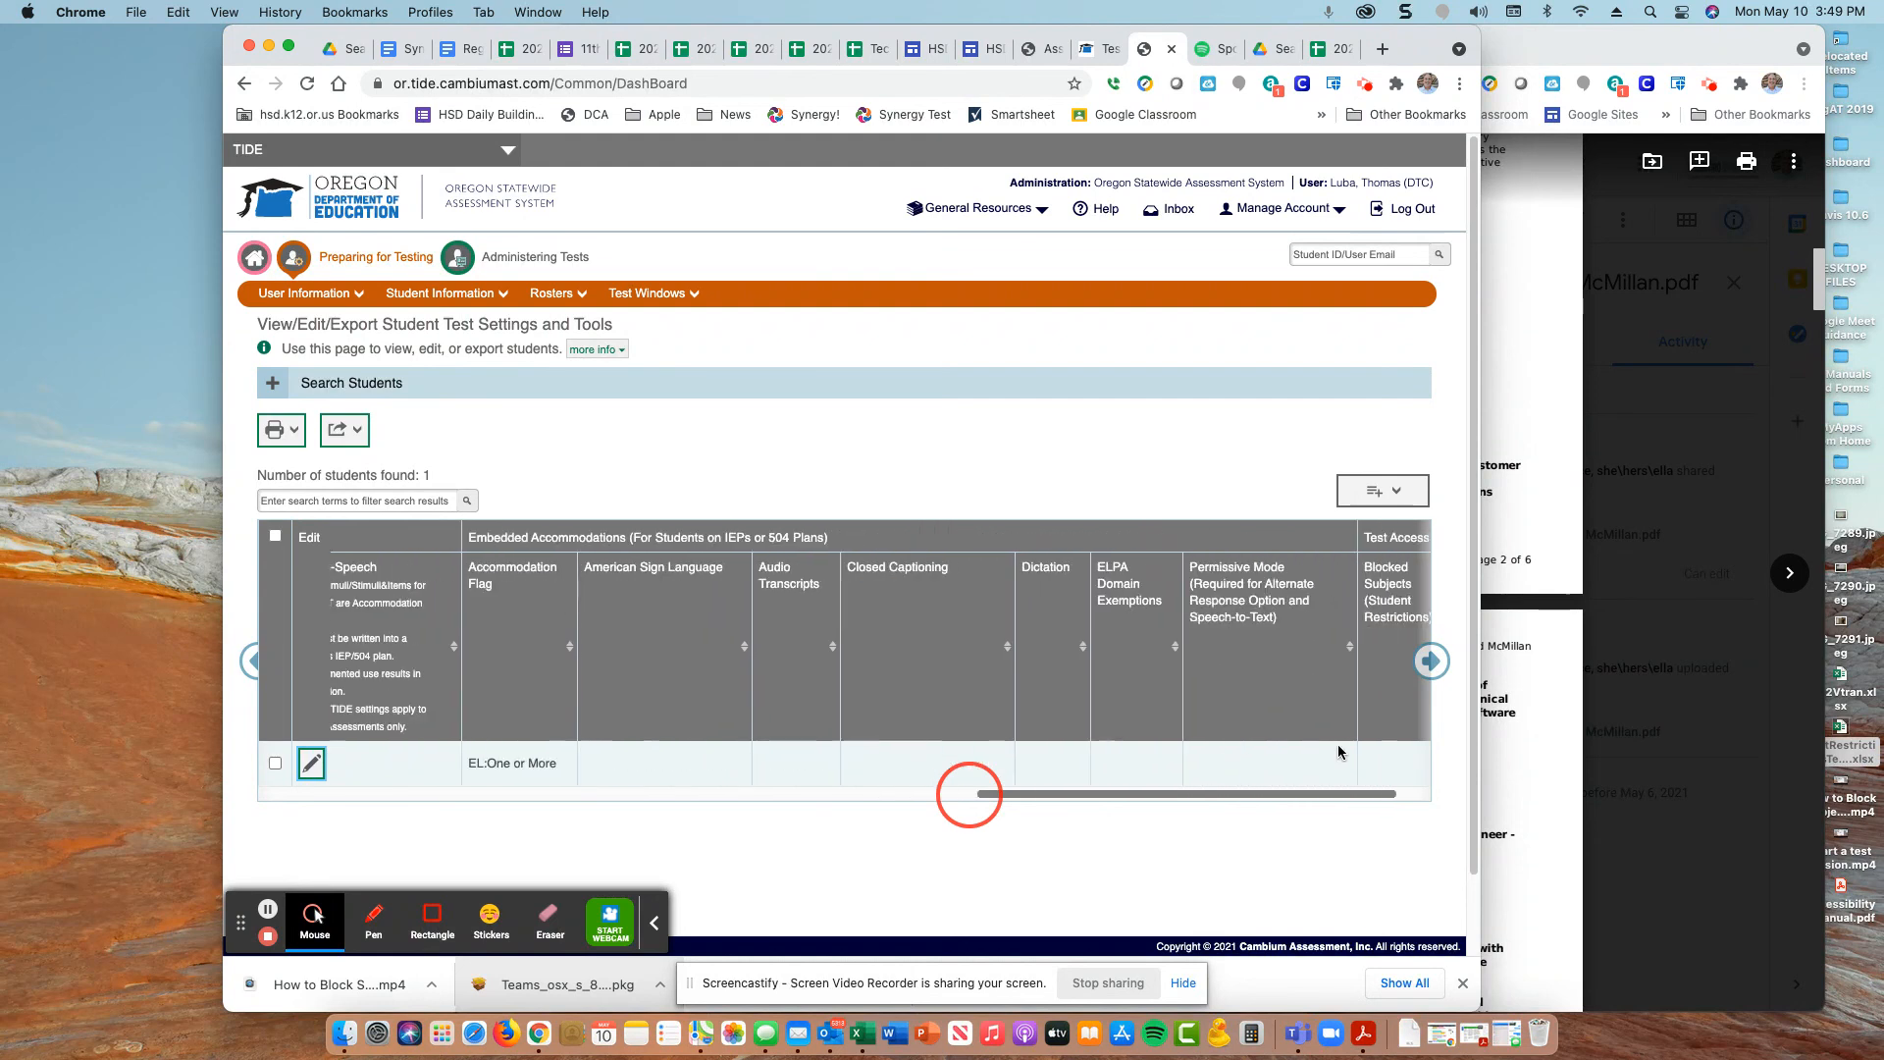